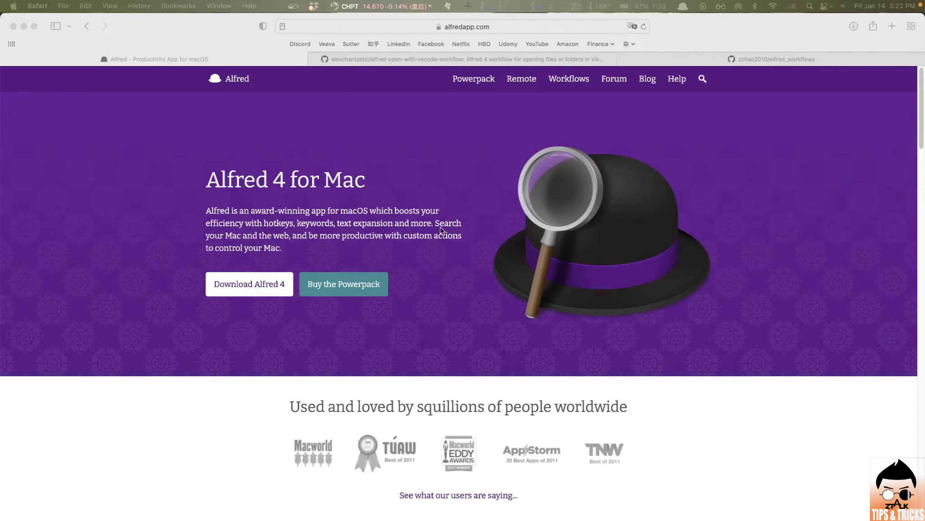
# - Bring Safari's alfred-open-with-vscode-workflow GitHub page forward, then switch to the Downloads Finder window
pyautogui.click(470, 162)
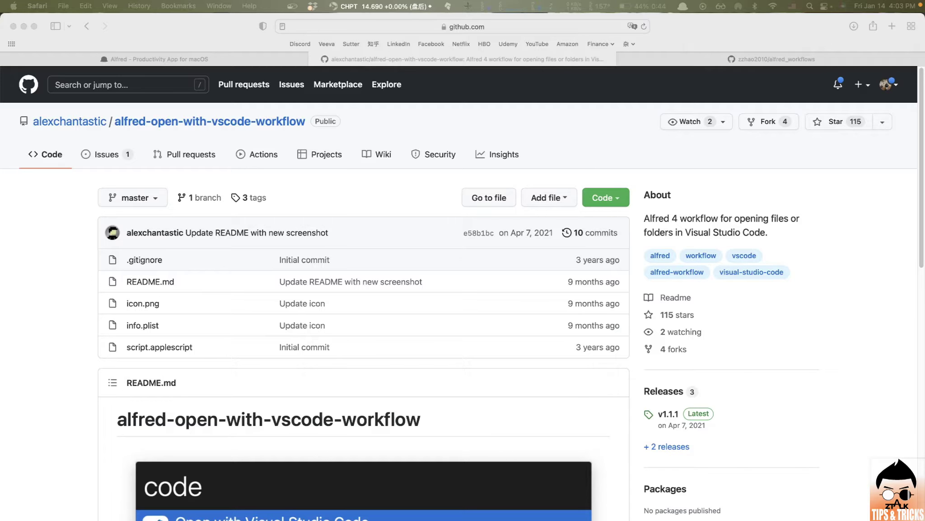
pyautogui.press('super+Tab')
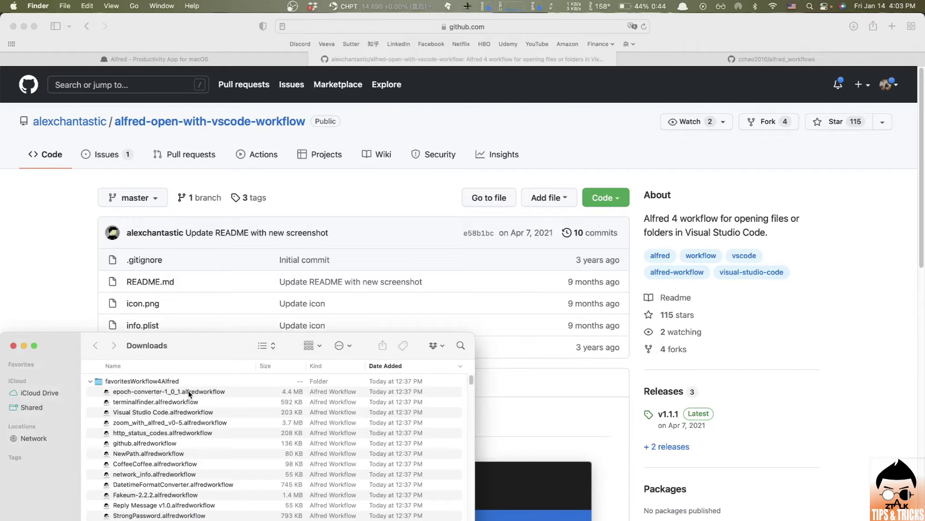
# - Open Visual Studio Code.alfredworkflow from Downloads, keep the Productivity category, and cancel the import
pyautogui.doubleClick(169, 412)
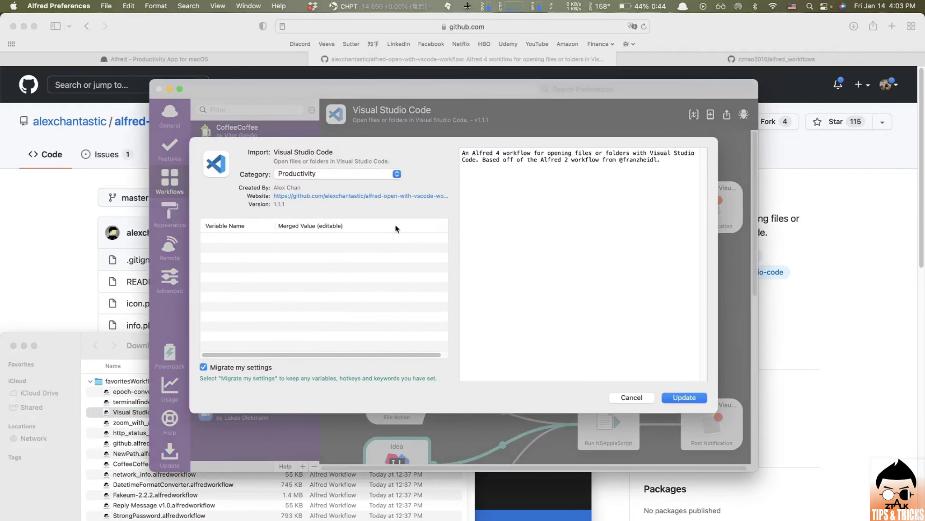
pyautogui.click(399, 174)
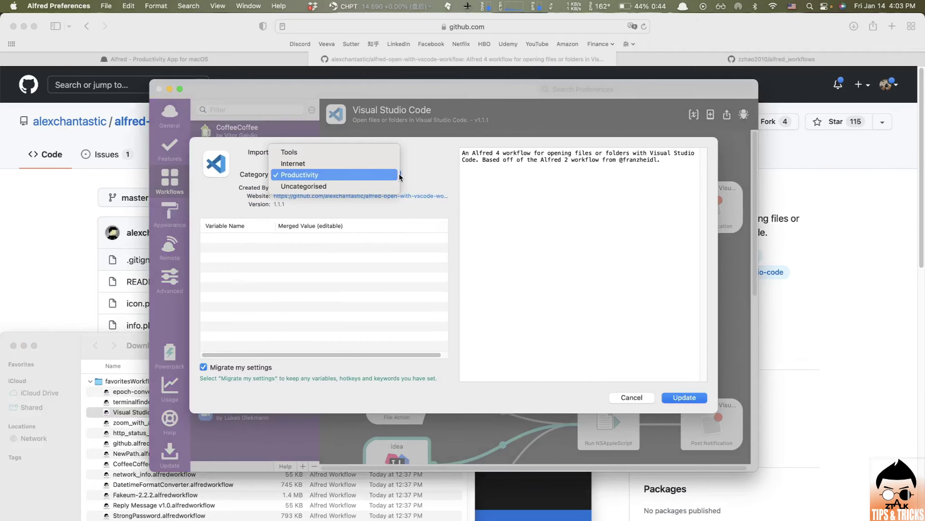
pyautogui.click(399, 174)
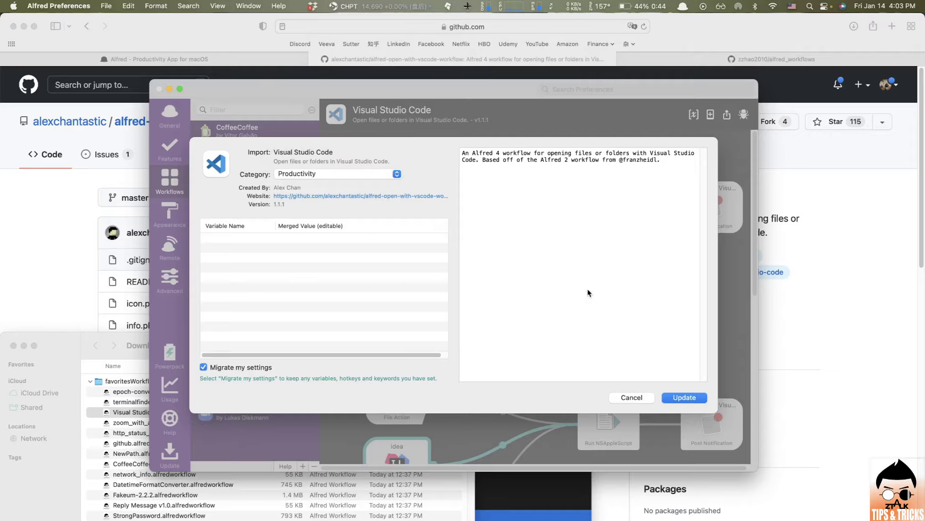
pyautogui.click(640, 401)
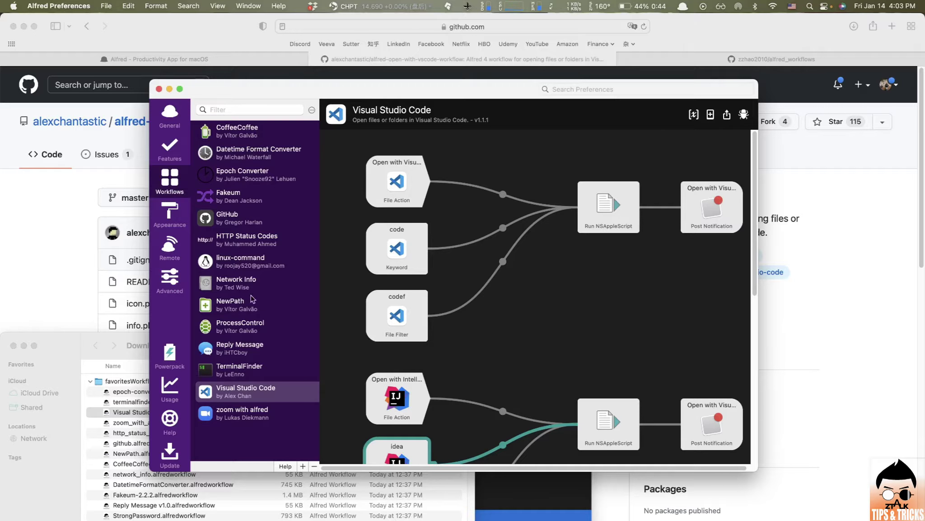
pyautogui.click(252, 399)
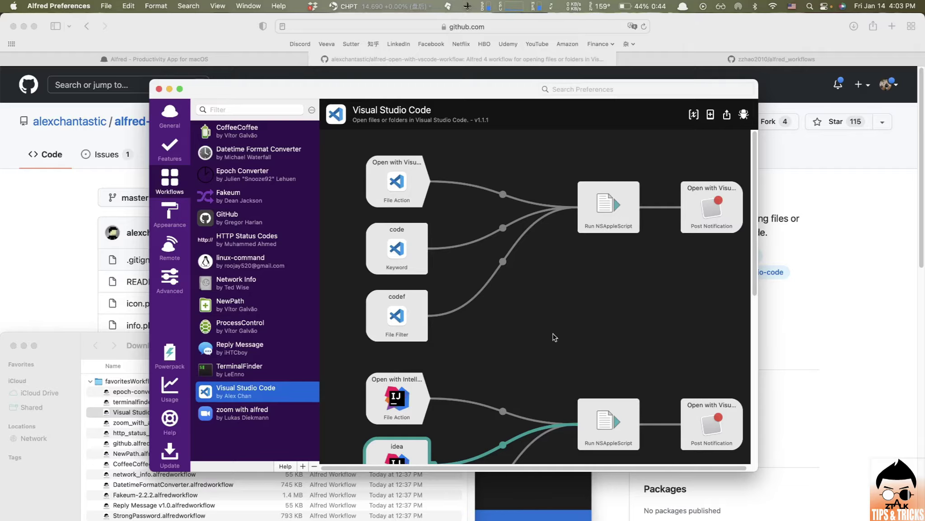
pyautogui.scroll(-4, 411, 285)
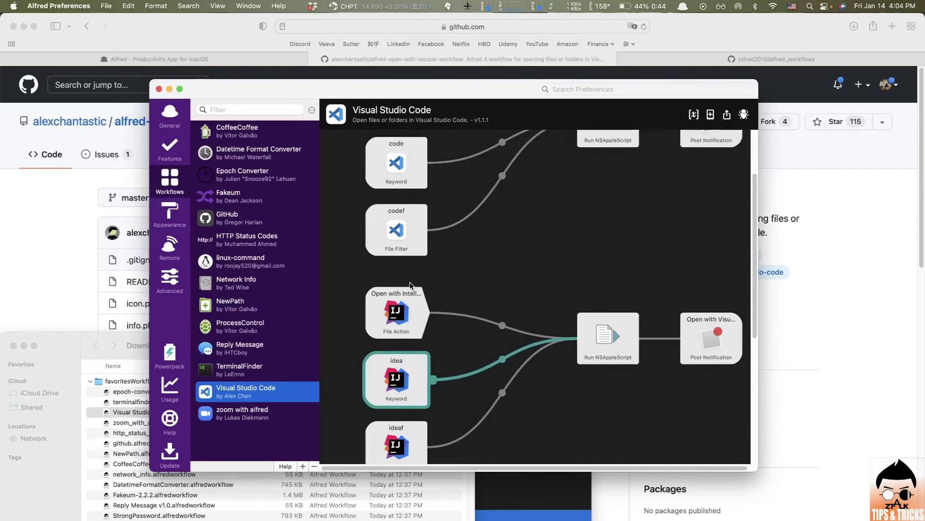
pyautogui.scroll(-8, 407, 316)
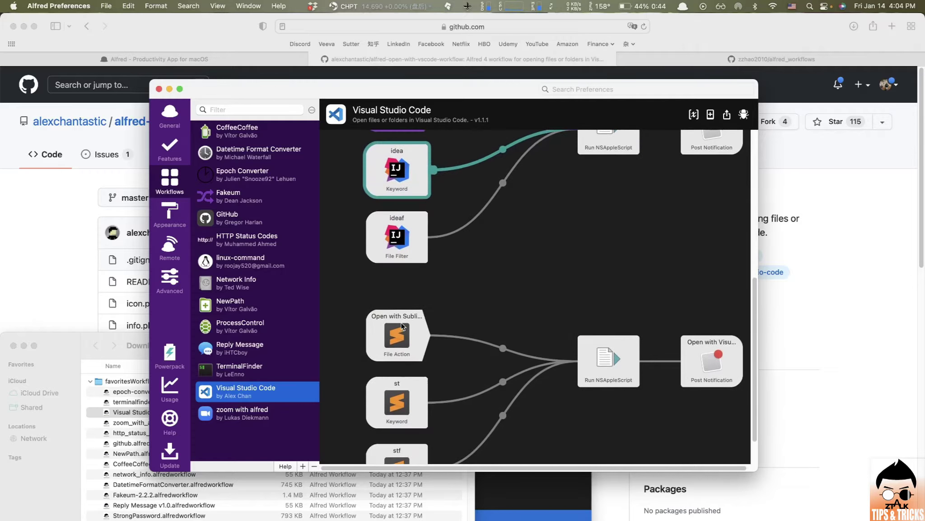
pyautogui.scroll(10, 403, 342)
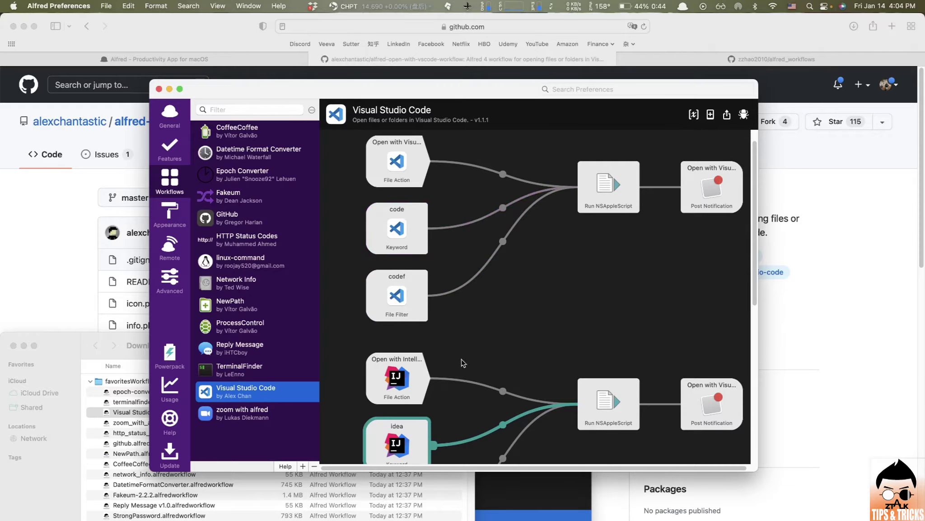
pyautogui.scroll(-3, 464, 364)
pyautogui.scroll(-1, 465, 365)
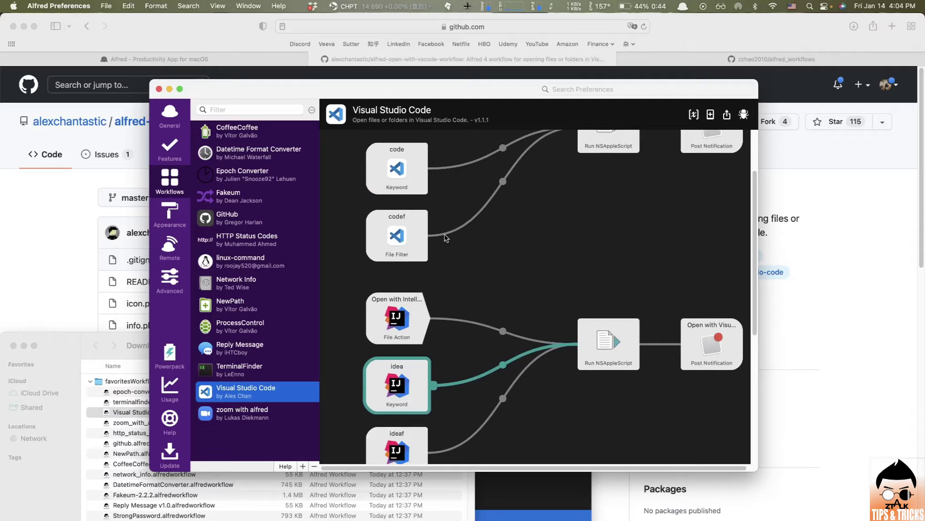
pyautogui.click(402, 154)
pyautogui.scroll(-4, 393, 362)
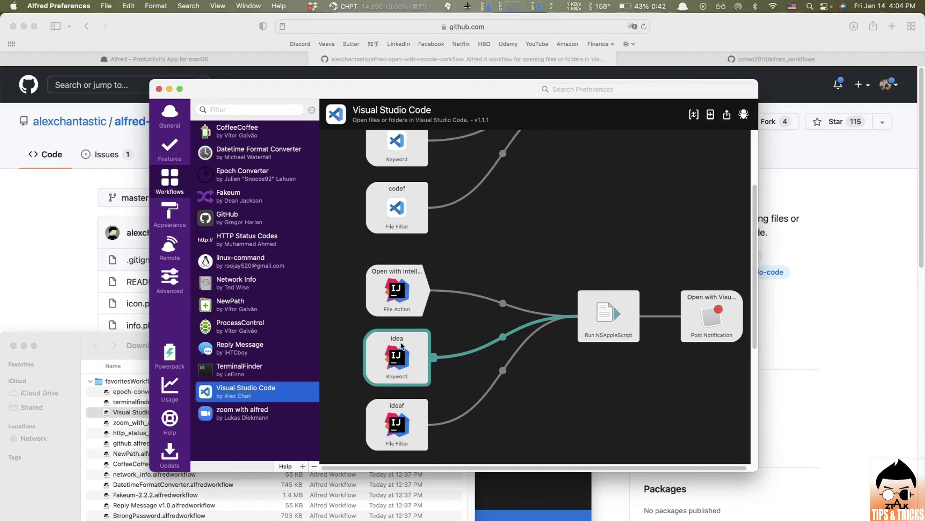
pyautogui.scroll(-10, 397, 348)
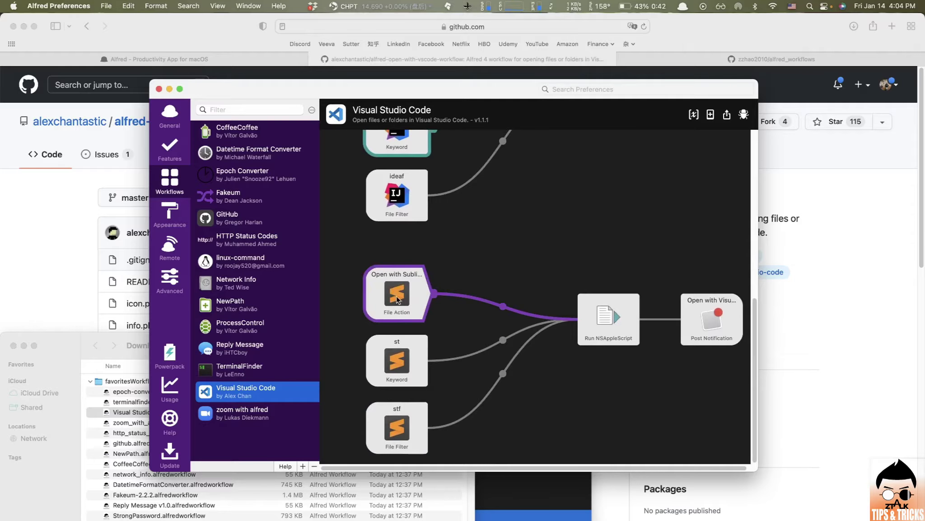
pyautogui.scroll(12, 399, 344)
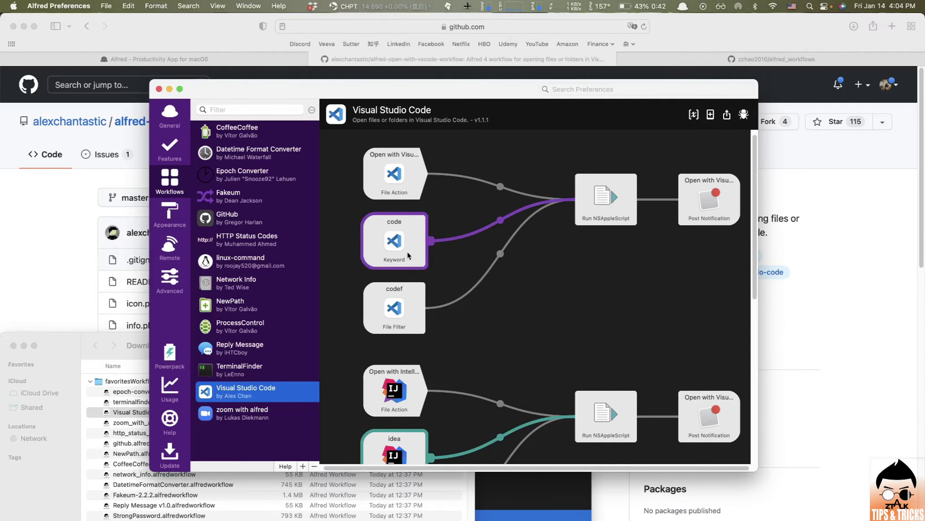
# - Inspect the code Keyword node's settings and close them without changes
pyautogui.doubleClick(406, 252)
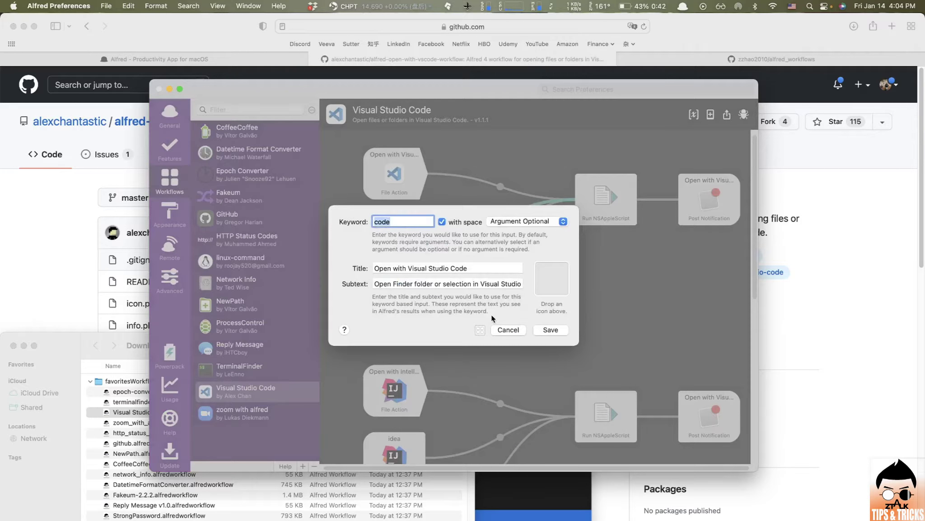
pyautogui.click(511, 330)
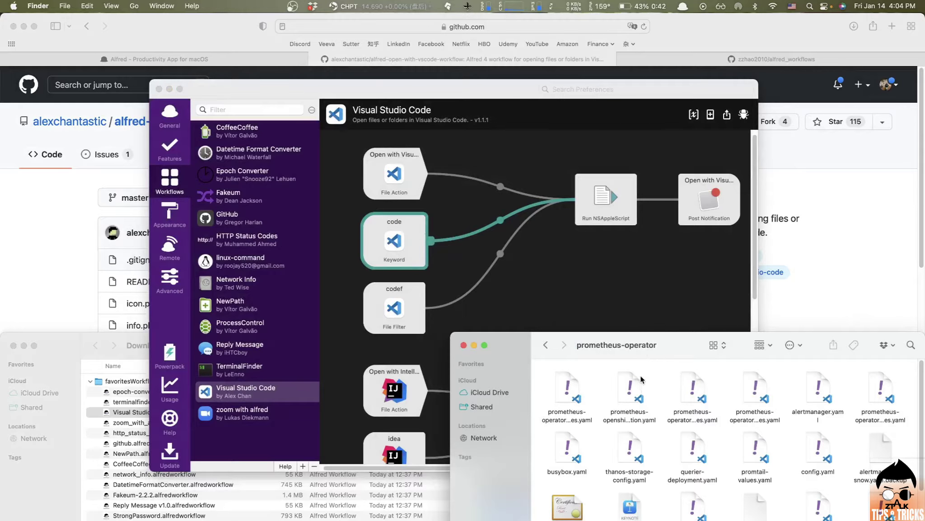
pyautogui.click(545, 345)
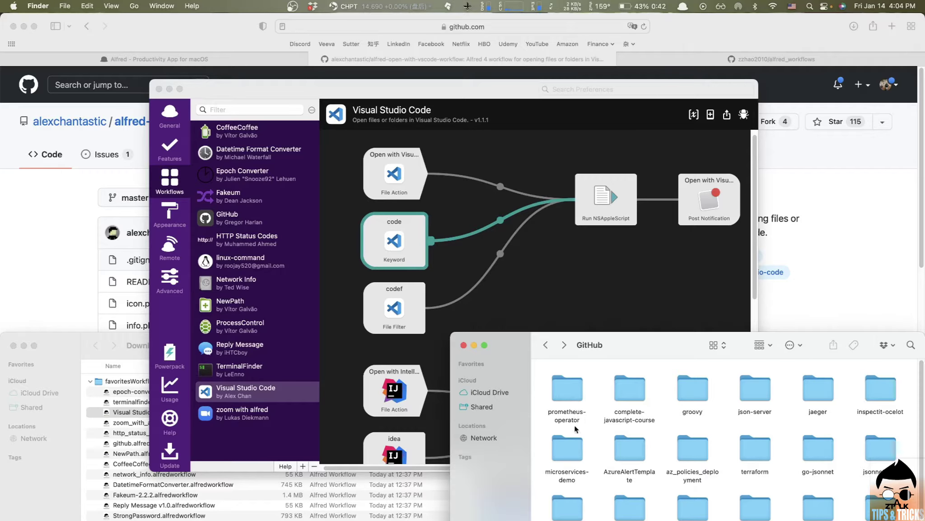
pyautogui.click(567, 393)
pyautogui.doubleClick(567, 392)
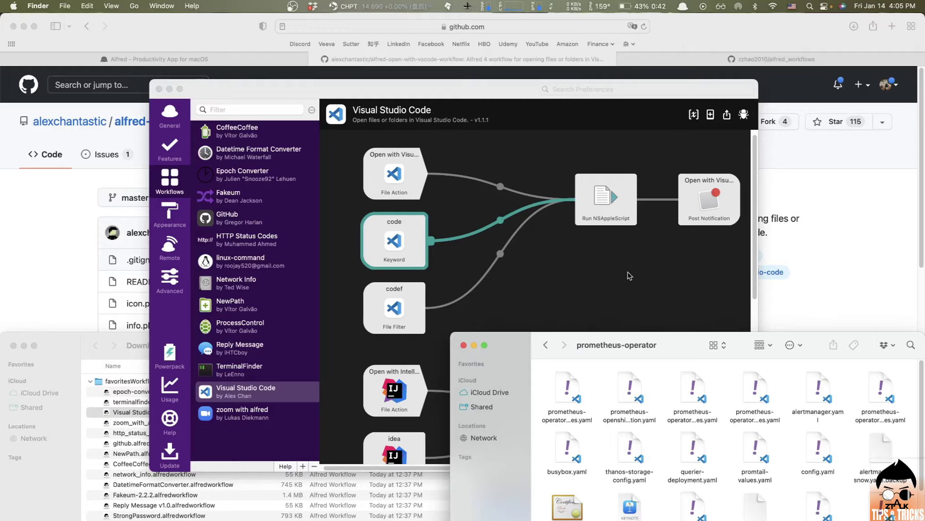
pyautogui.hotkey('alt', 'space')
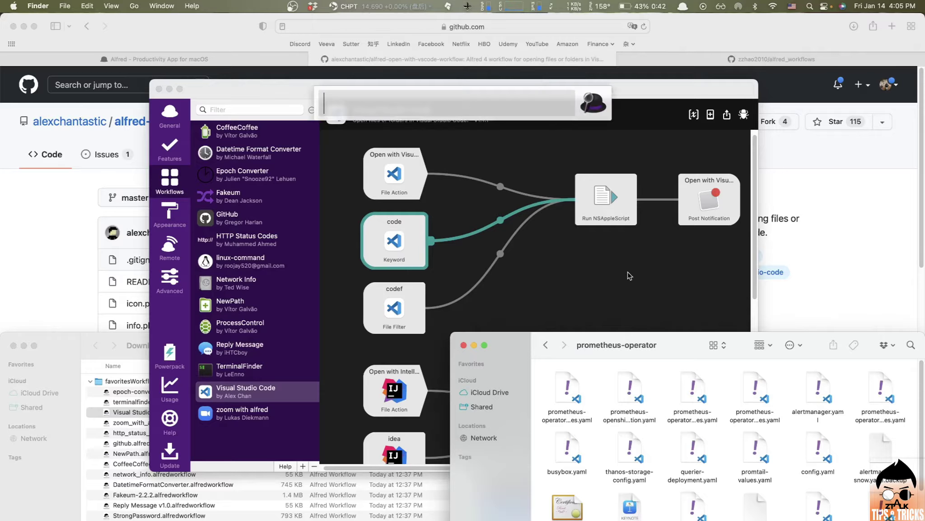
pyautogui.write('code')
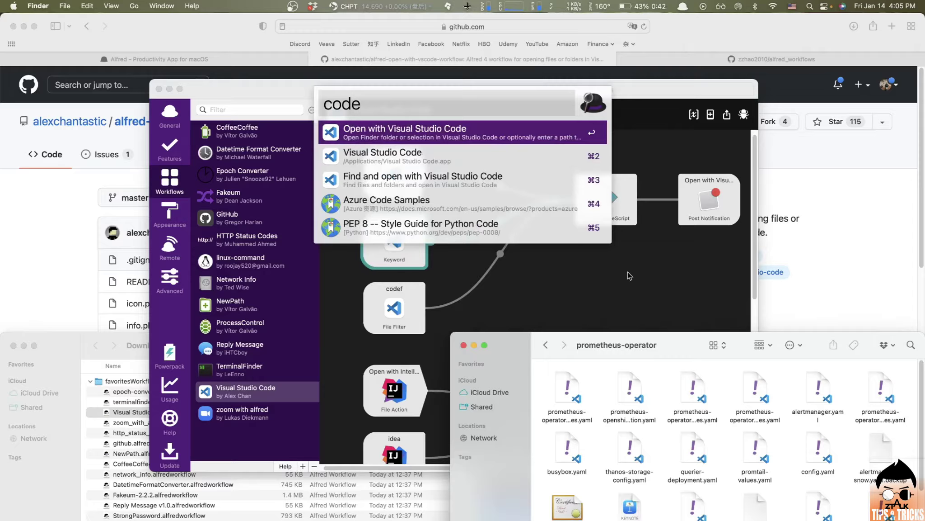
pyautogui.press('Return')
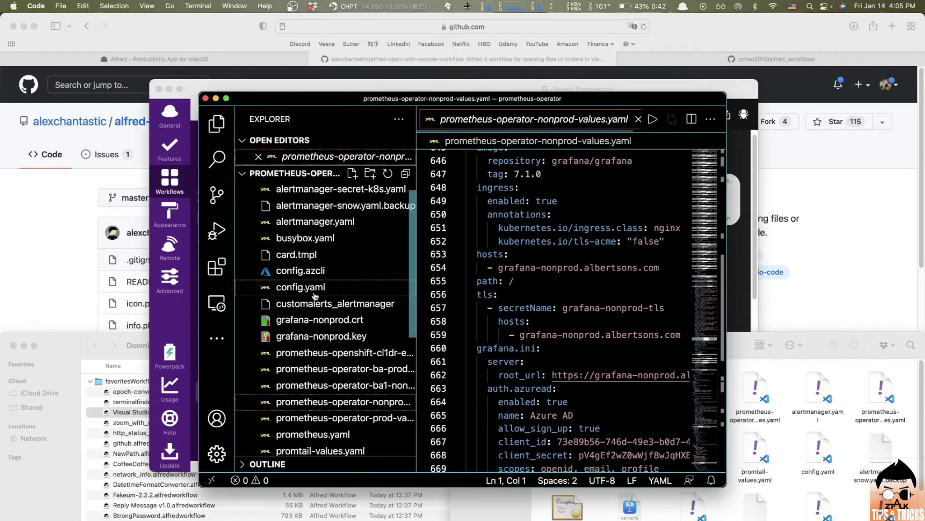
pyautogui.scroll(-5, 315, 296)
pyautogui.scroll(2, 315, 296)
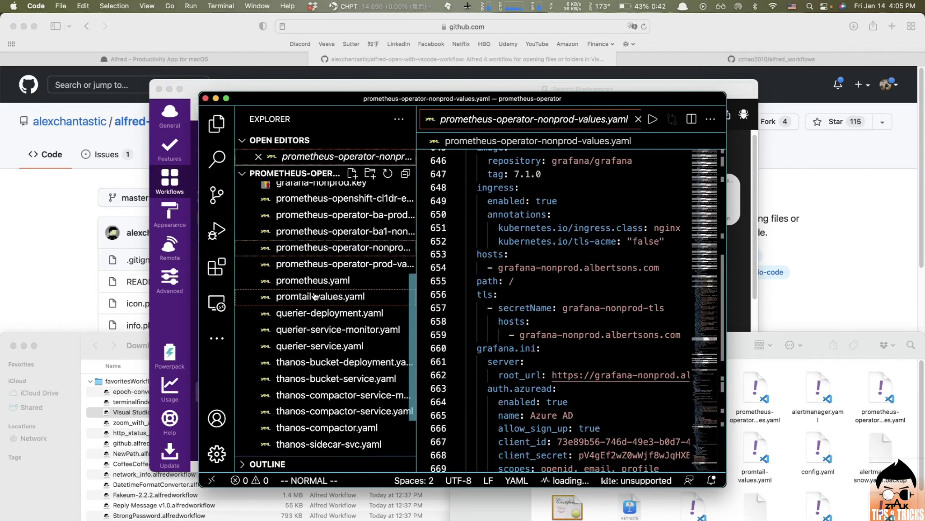
pyautogui.scroll(2, 315, 296)
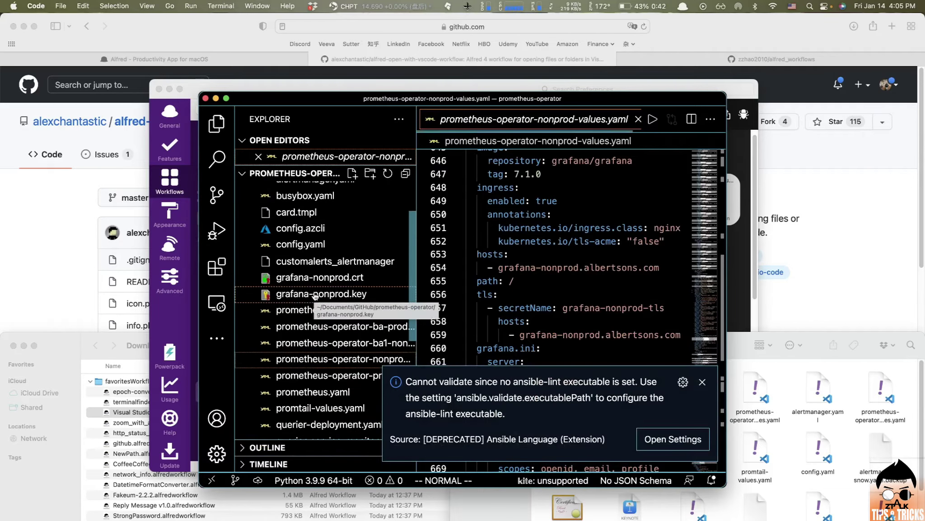
pyautogui.scroll(-4, 315, 296)
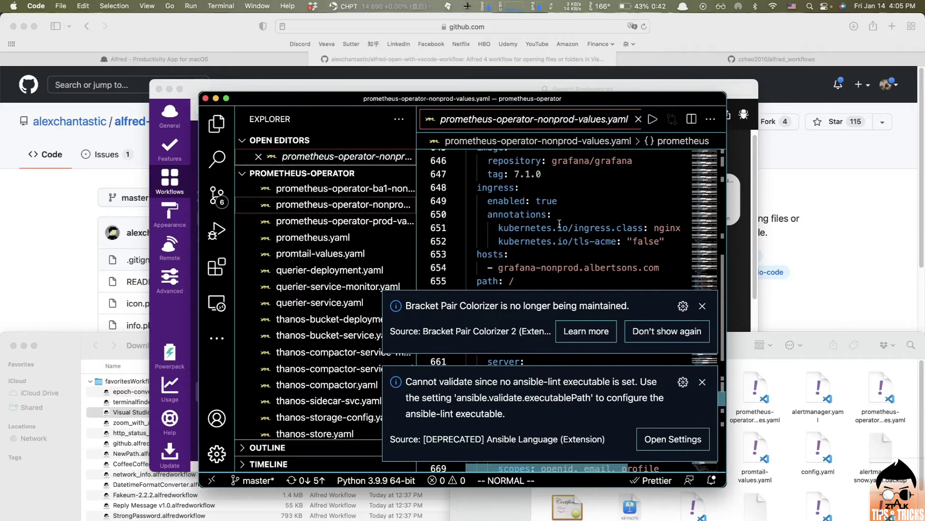
pyautogui.click(205, 98)
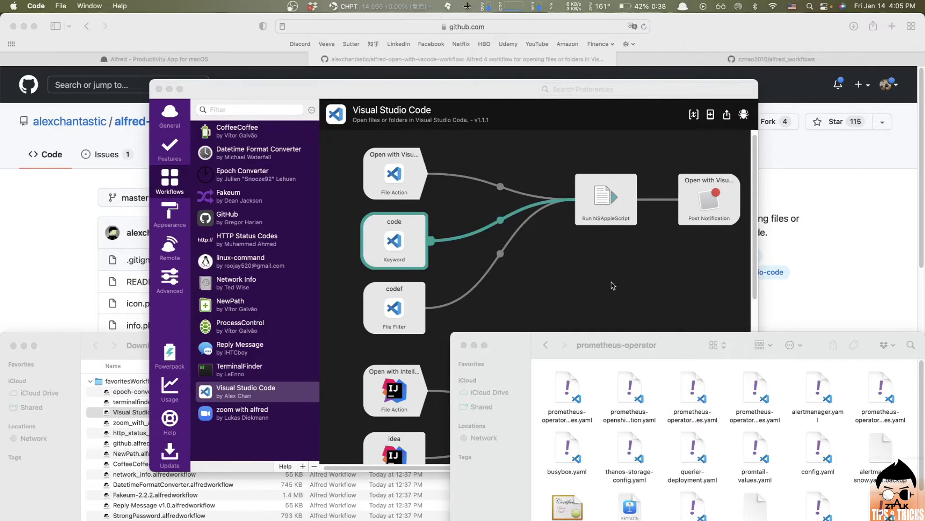
# - Use Alfred's st keyword to open the prometheus-operator folder in Sublime Text
pyautogui.scroll(-15, 387, 311)
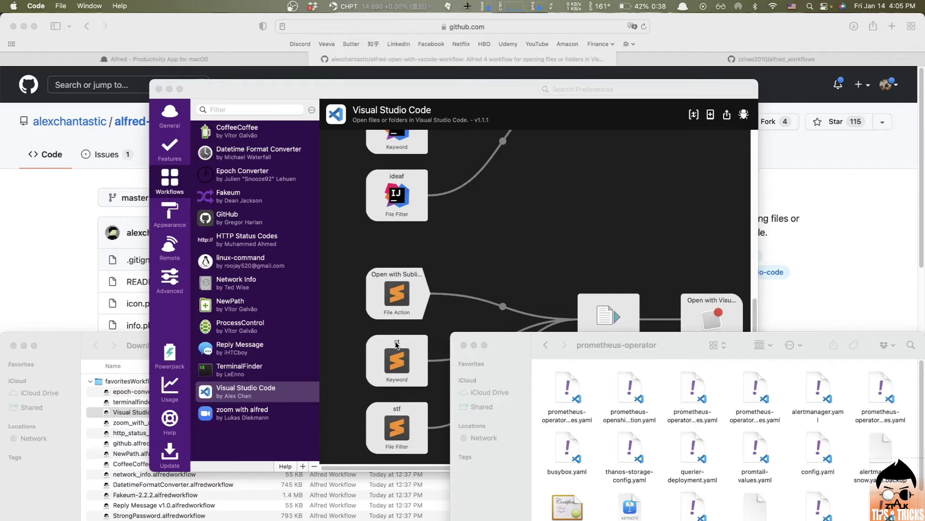
pyautogui.hotkey('alt', 'space')
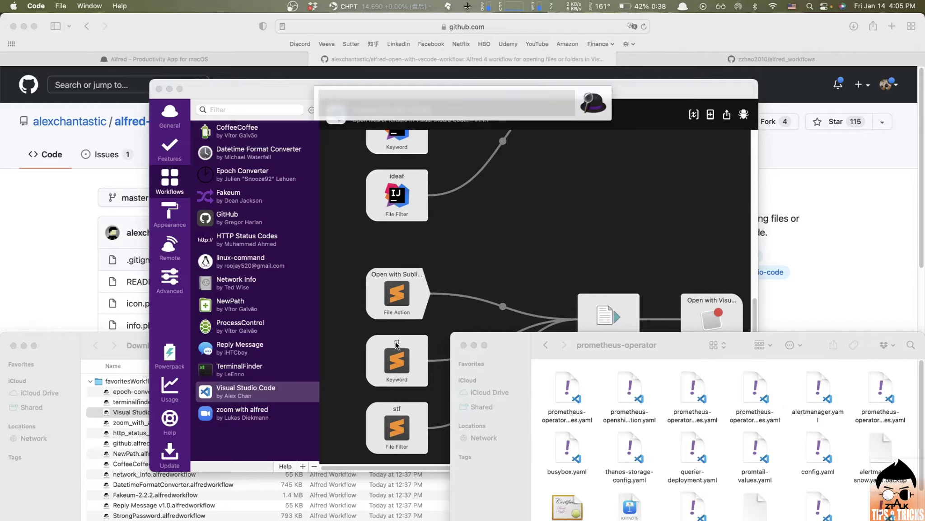
pyautogui.write('st')
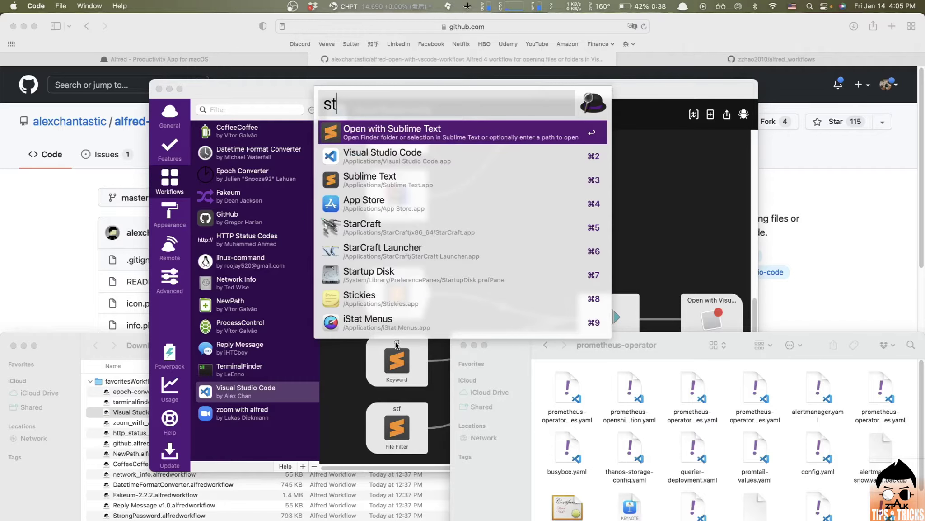
pyautogui.press('Return')
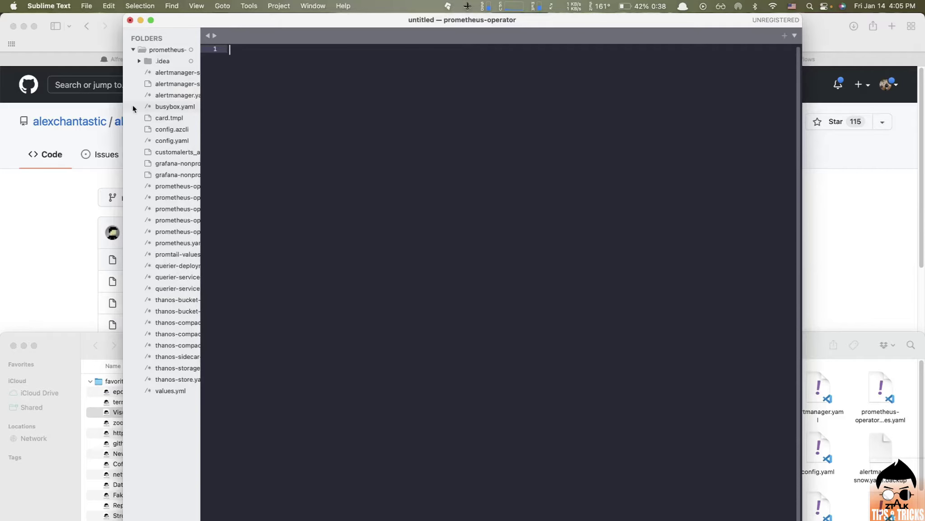
# - Preview prometheus-operator-prod-values.yaml in Sublime Text, then close the Sublime Text window
pyautogui.click(158, 231)
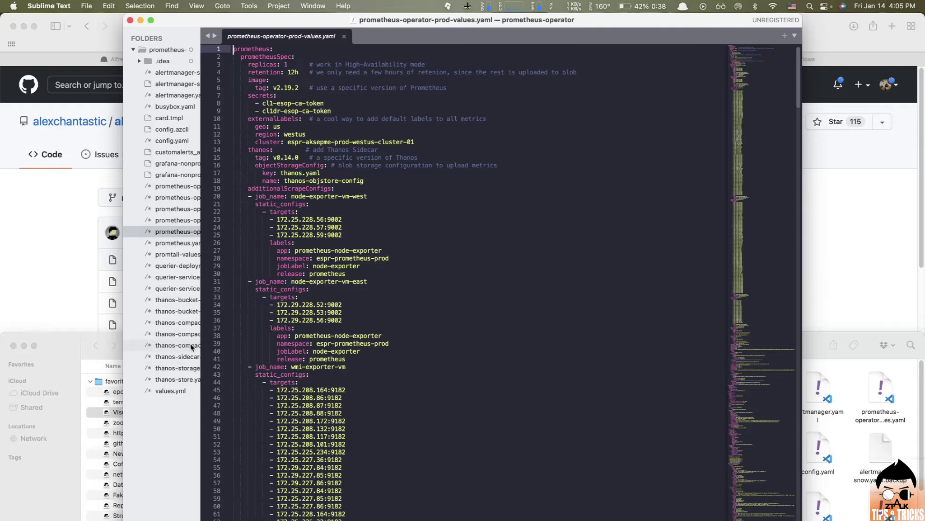
pyautogui.click(130, 20)
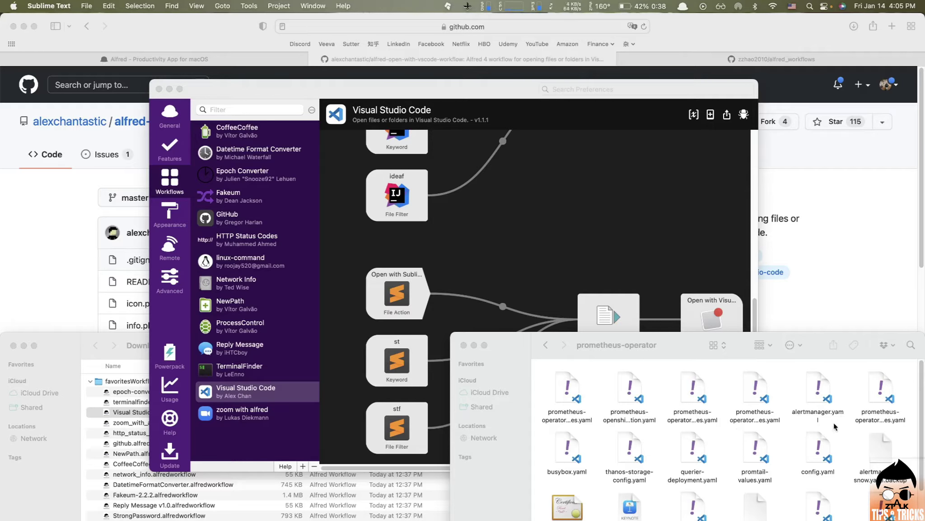
# - Open alertmanager.yaml in Sublime Text via Alfred's st keyword, then close the editor
pyautogui.click(820, 389)
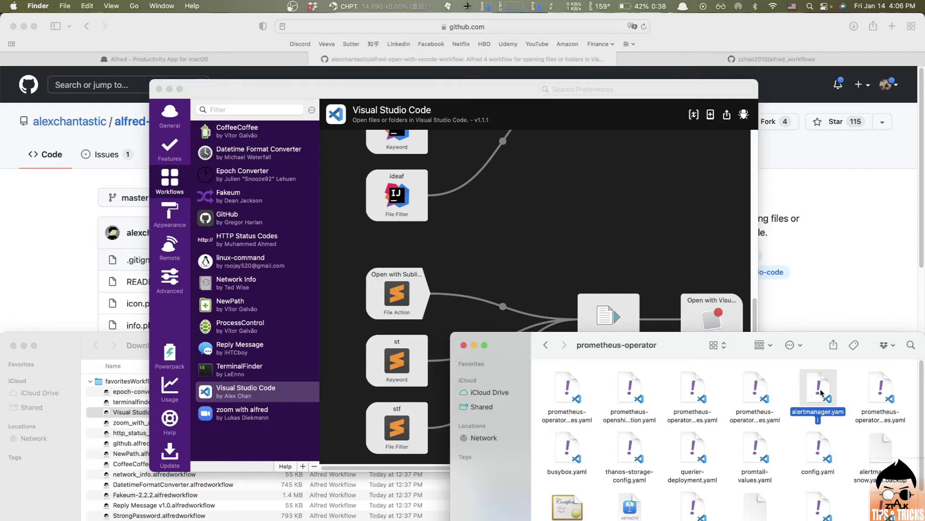
pyautogui.hotkey('alt', 'space')
pyautogui.write('st')
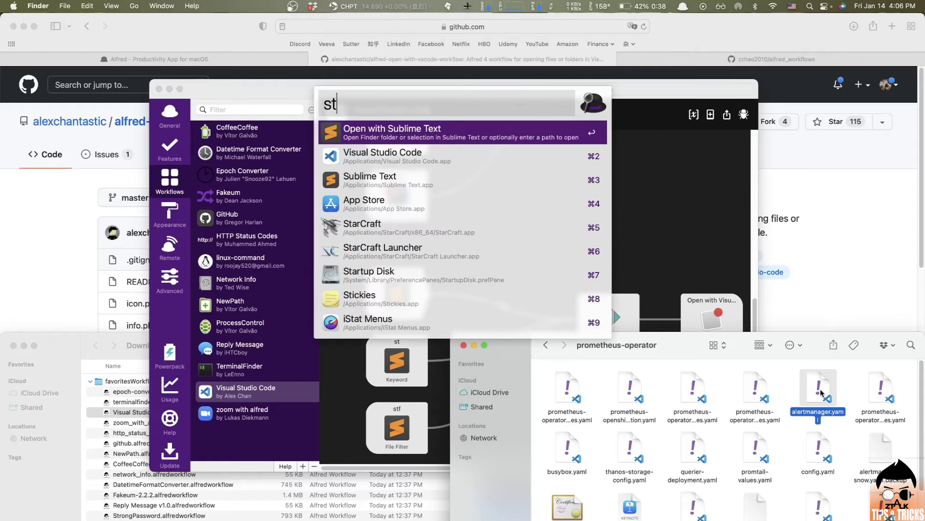
pyautogui.press('Return')
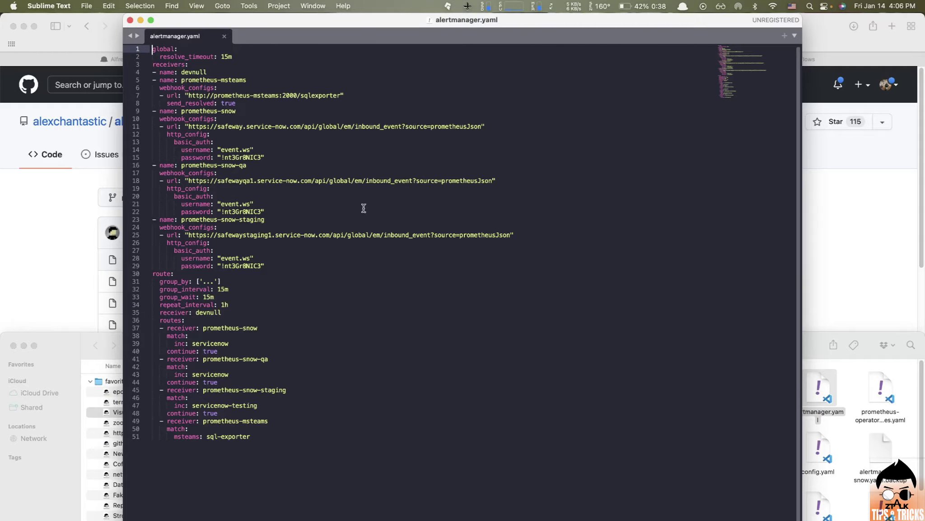
pyautogui.click(130, 21)
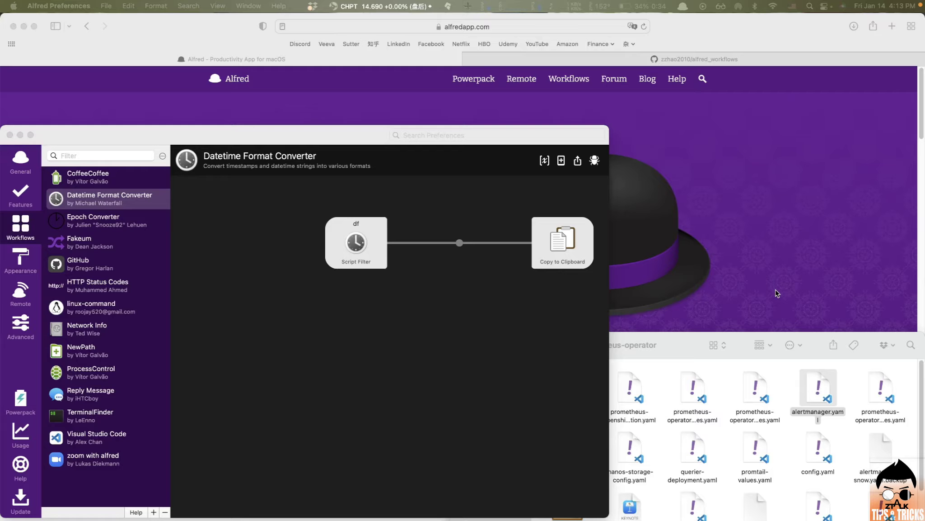
# - Open alertmanager.yaml in Visual Studio Code using Alfred's code keyword
pyautogui.click(692, 343)
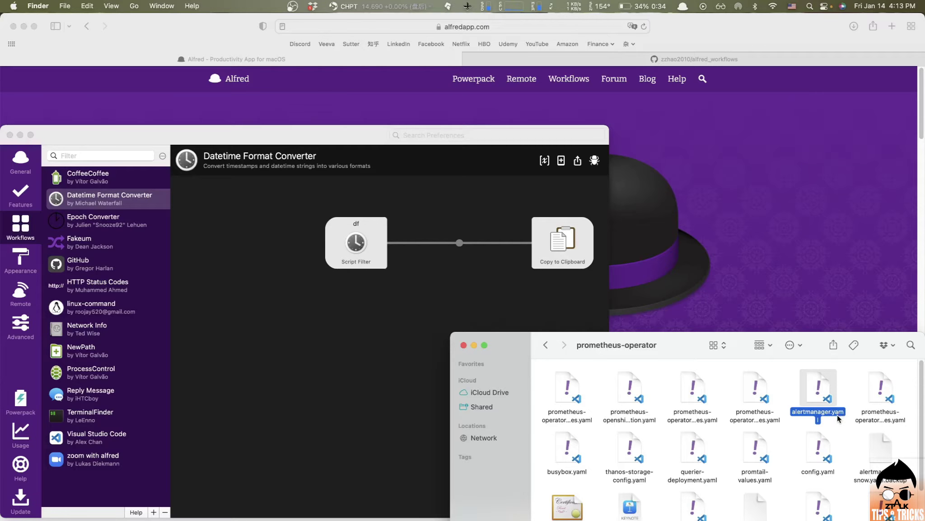
pyautogui.hotkey('alt', 'space')
pyautogui.write('code')
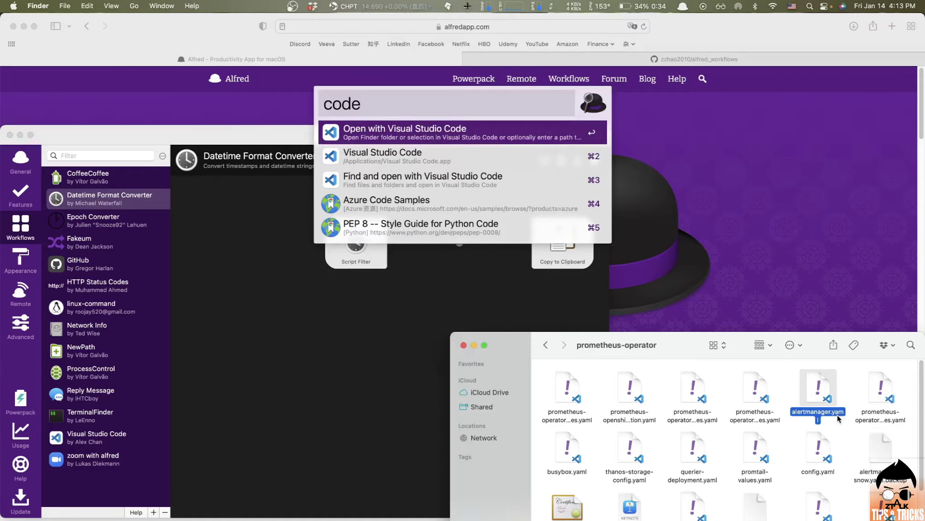
pyautogui.press('Return')
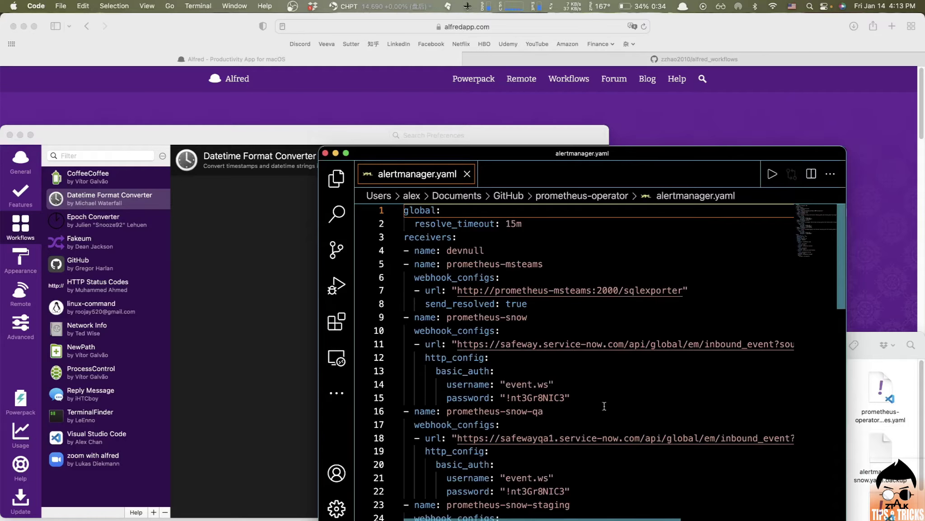
# - Add a '#' after 15m on line 2, dismissing the ansible-lint and Bracket Pair Colorizer notifications
pyautogui.click(581, 224)
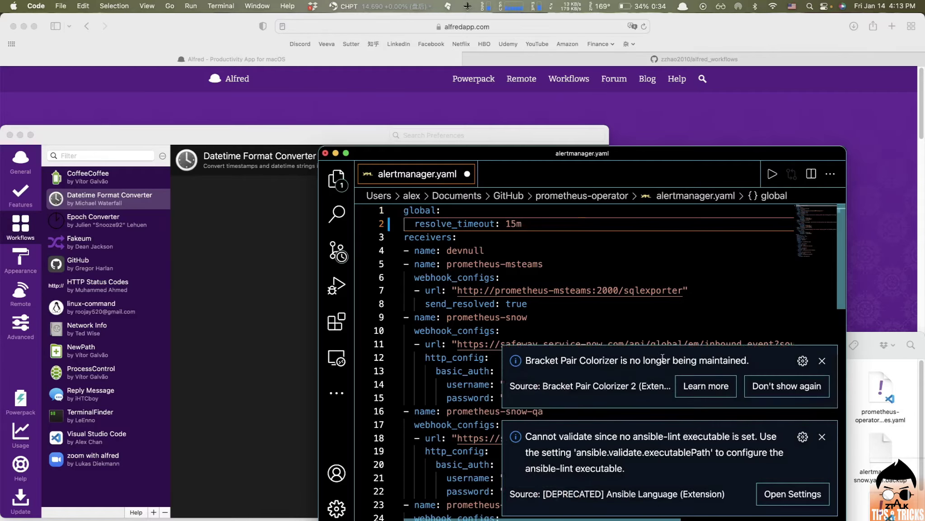
pyautogui.click(822, 436)
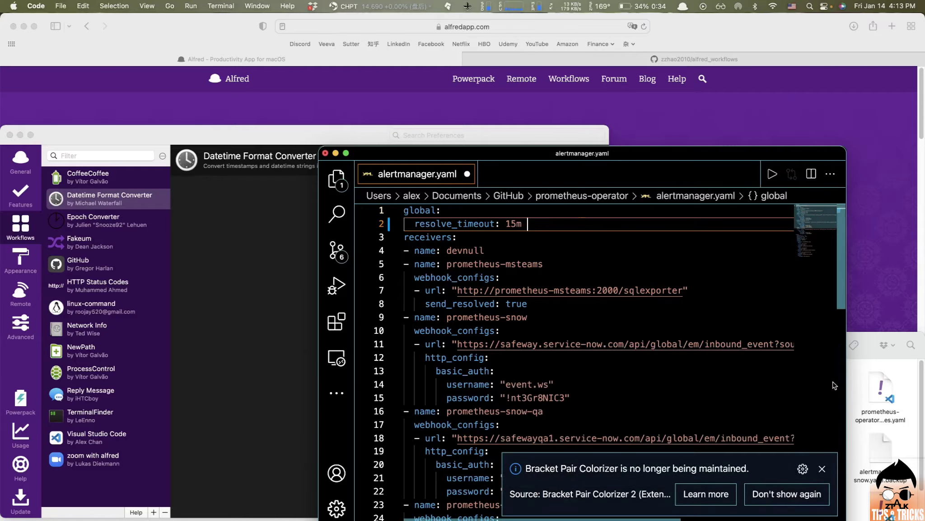
pyautogui.click(822, 468)
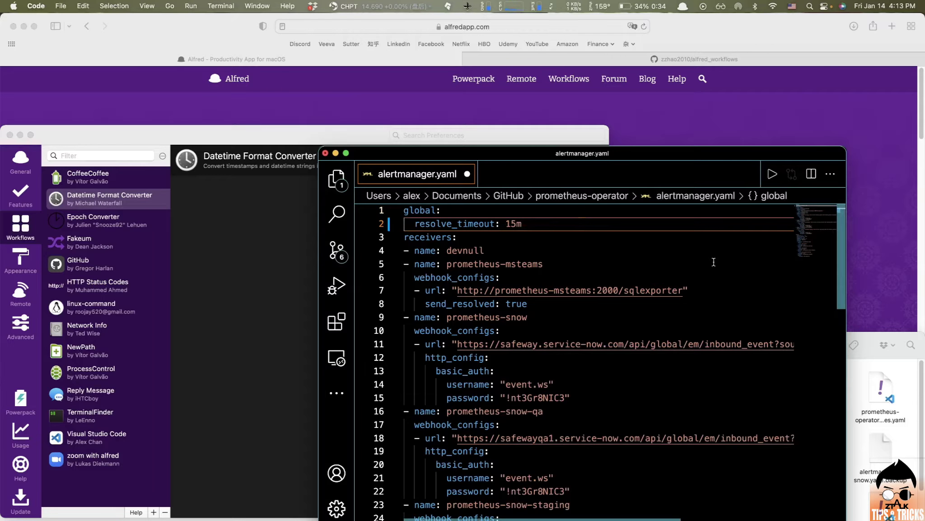
pyautogui.write('#')
pyautogui.hotkey('alt', 'space')
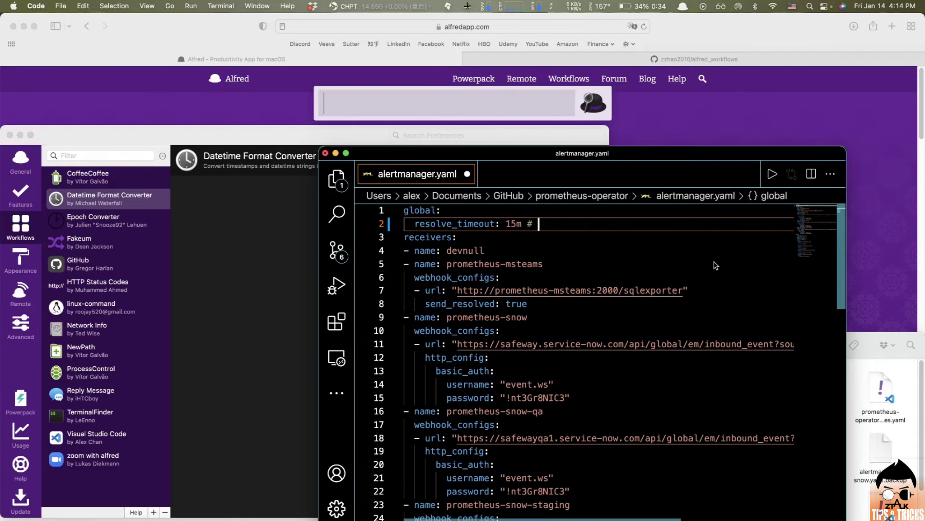
pyautogui.write('df now')
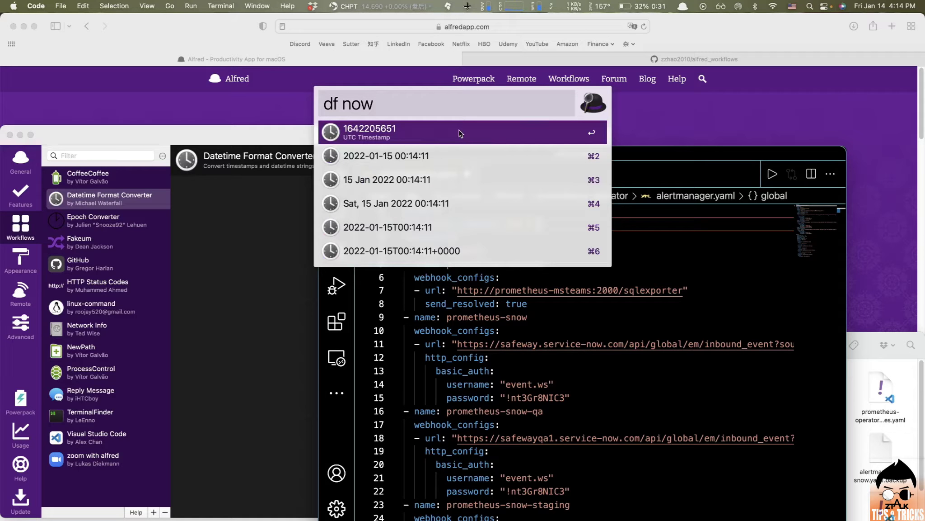
pyautogui.press('Return')
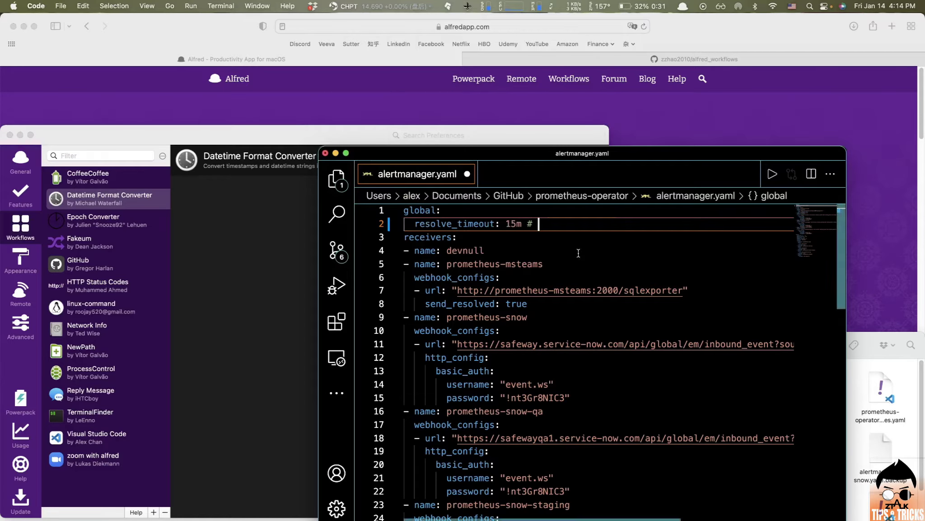
pyautogui.press('super+v')
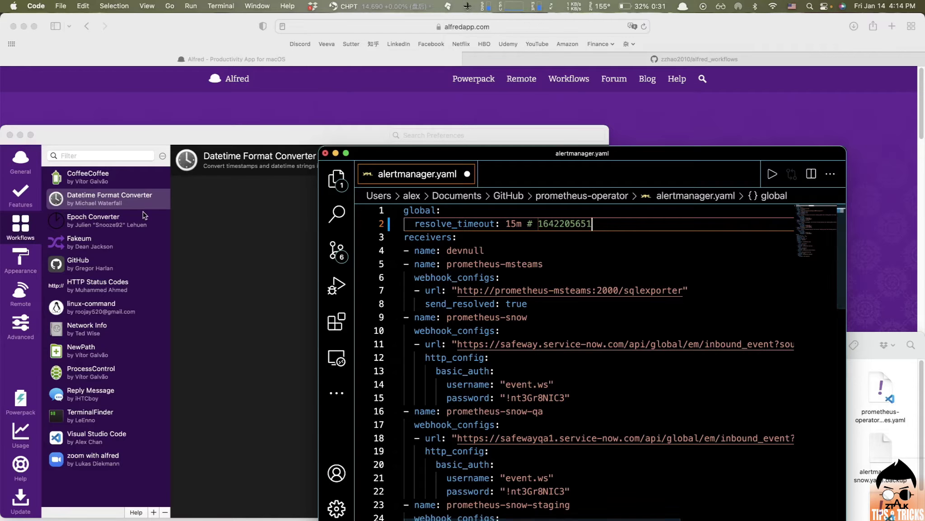
pyautogui.click(119, 231)
pyautogui.click(99, 216)
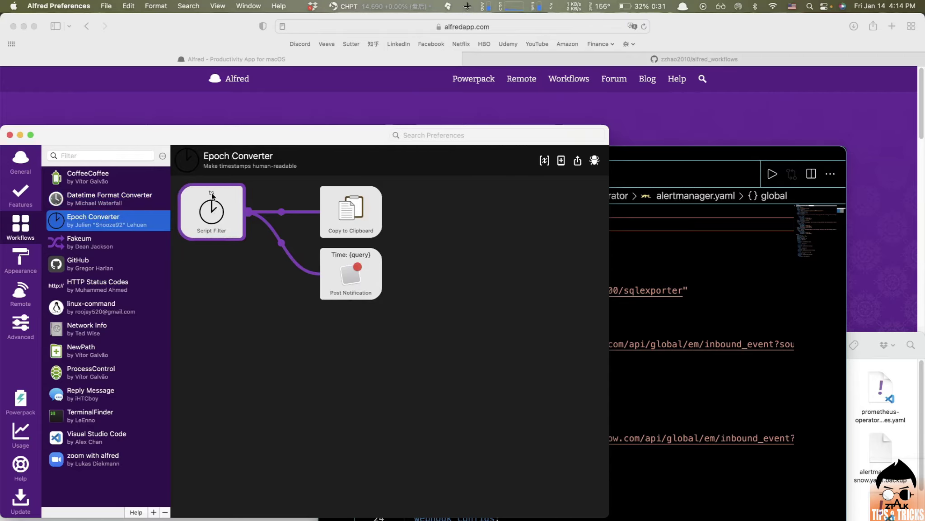
pyautogui.click(635, 165)
pyautogui.hotkey('alt', 'space')
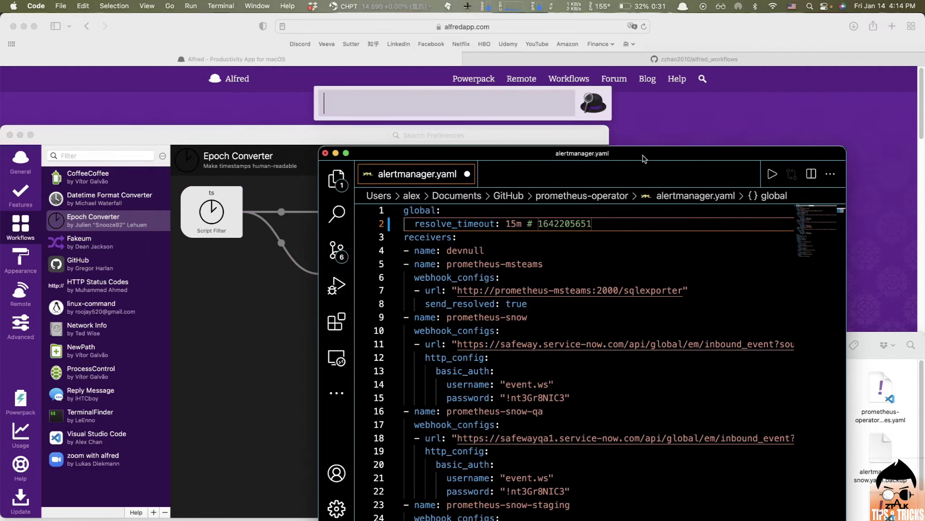
pyautogui.write('ts')
pyautogui.press('super+v')
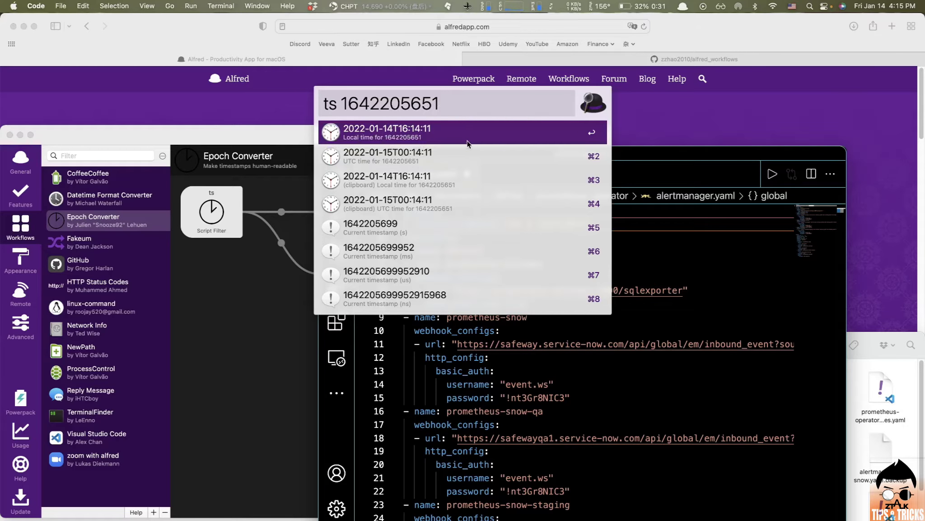
pyautogui.click(677, 159)
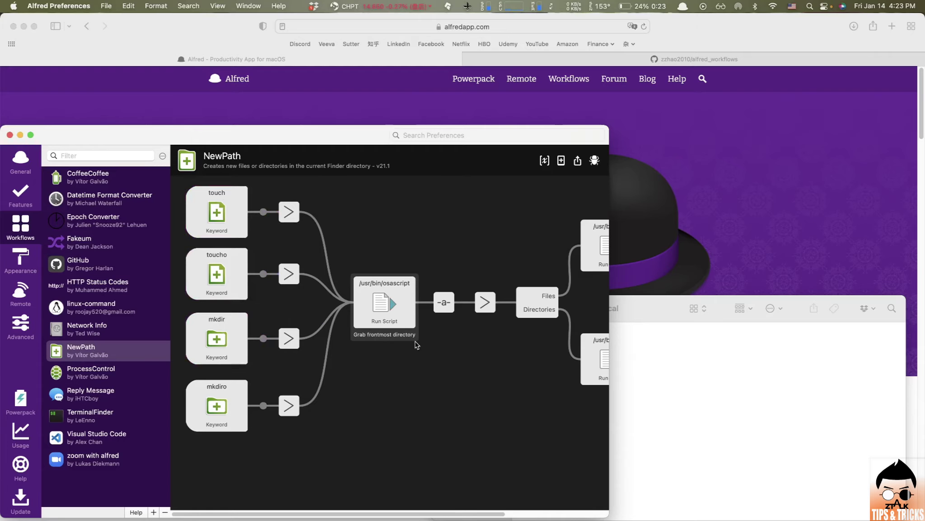
# - Bring the empty Desktop — Local Finder window in front of Alfred Preferences
pyautogui.click(682, 412)
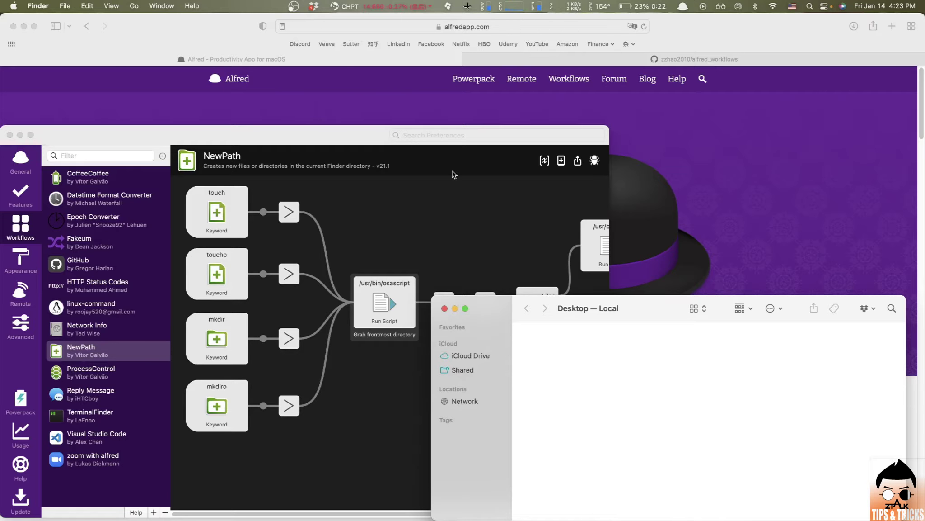
# - Create the file test.log on the Desktop by running 'touch test.log' from Alfred
pyautogui.hotkey('alt', 'space')
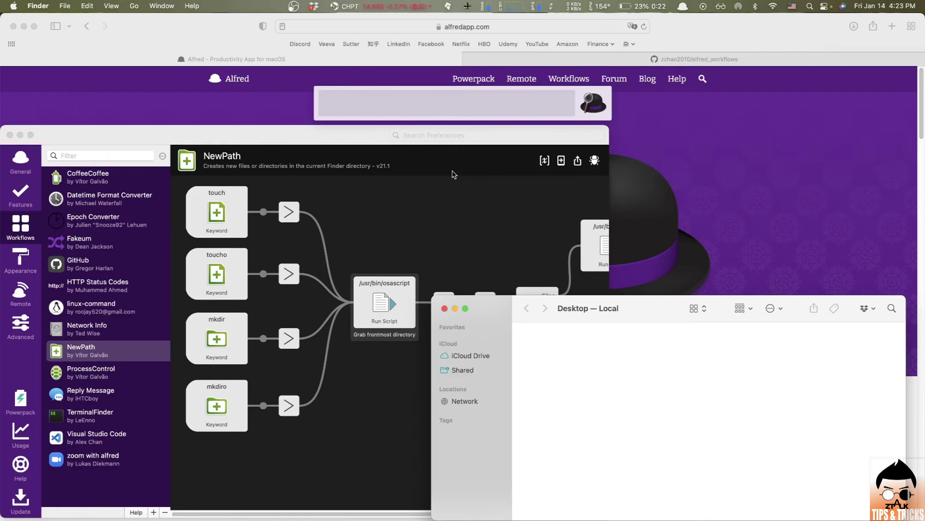
pyautogui.write('touch')
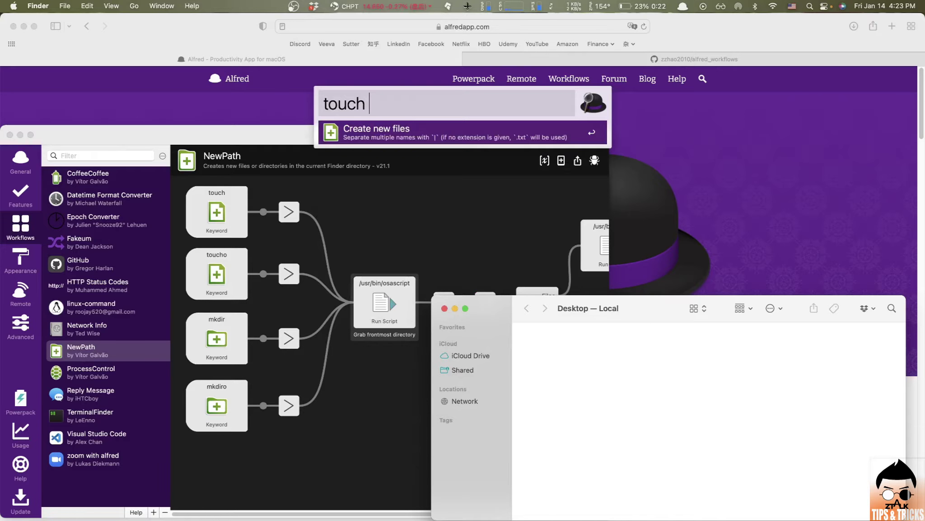
pyautogui.write(' test.log')
pyautogui.press('Return')
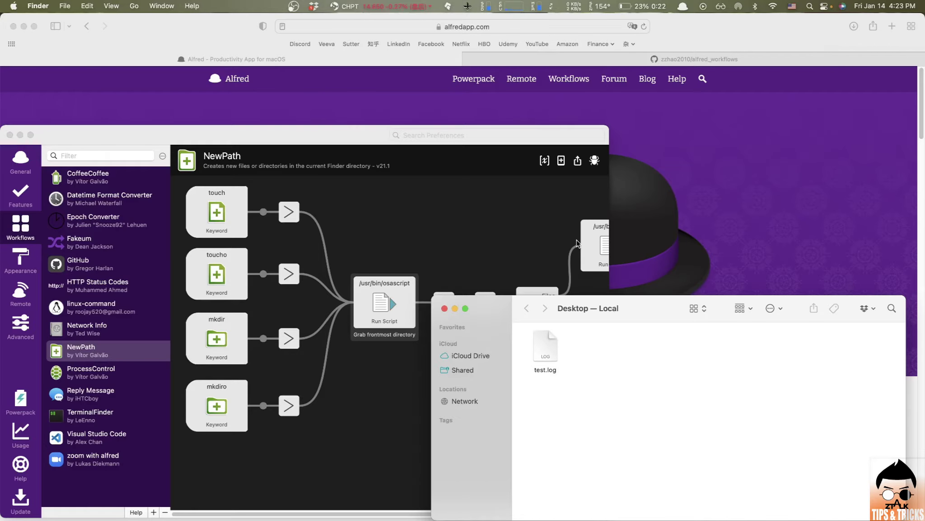
# - Create a folder named test on the Desktop by running 'mkdir test' from Alfred
pyautogui.hotkey('alt', 'space')
pyautogui.write('m')
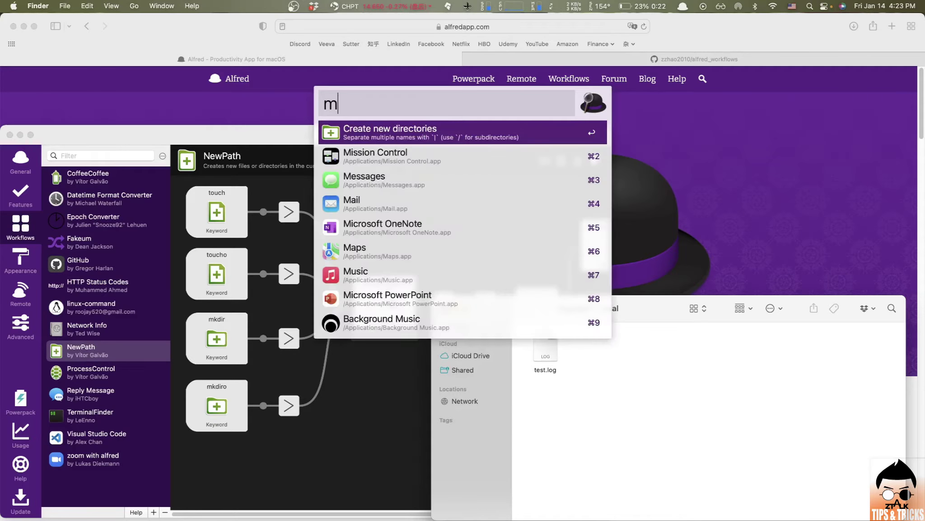
pyautogui.write('kdir ')
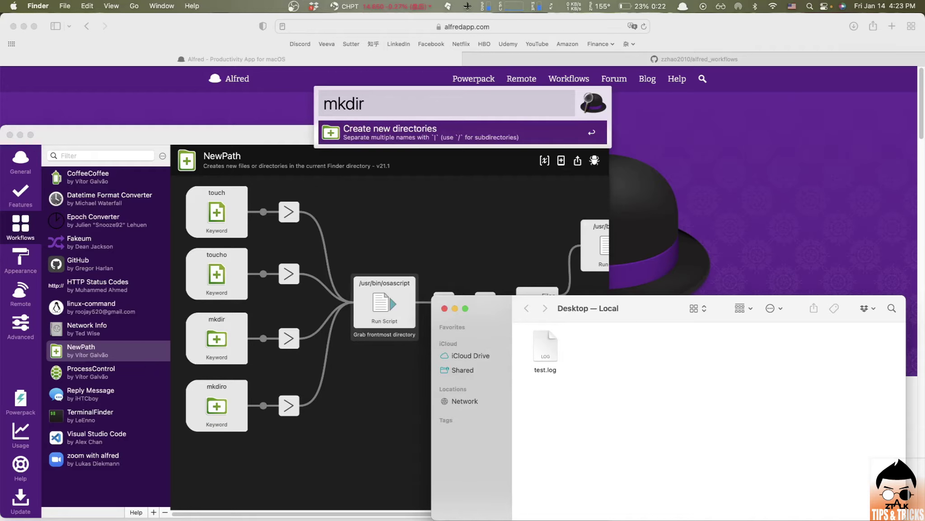
pyautogui.write('test')
pyautogui.press('Return')
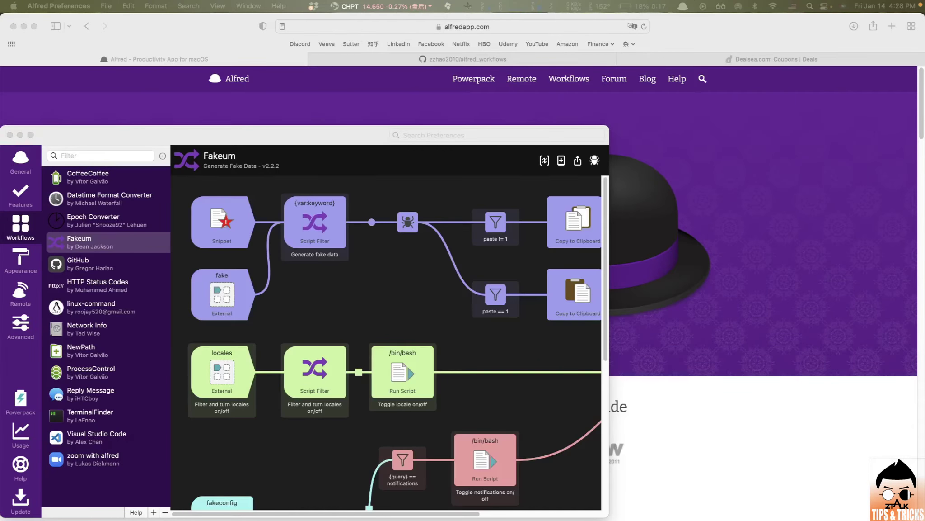
# - Look over the Fakeum workflow in Alfred Preferences, then bring Safari's alfredapp.com page forward
pyautogui.click(322, 137)
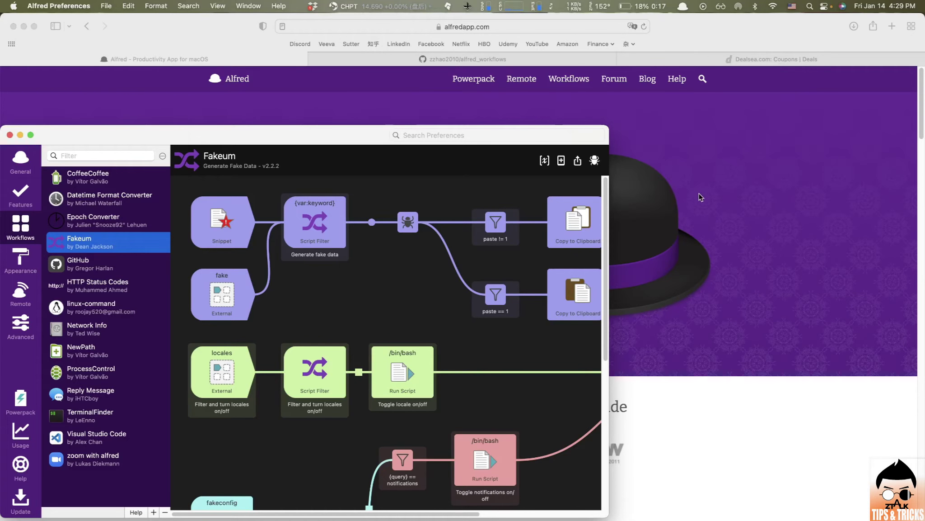
pyautogui.click(713, 167)
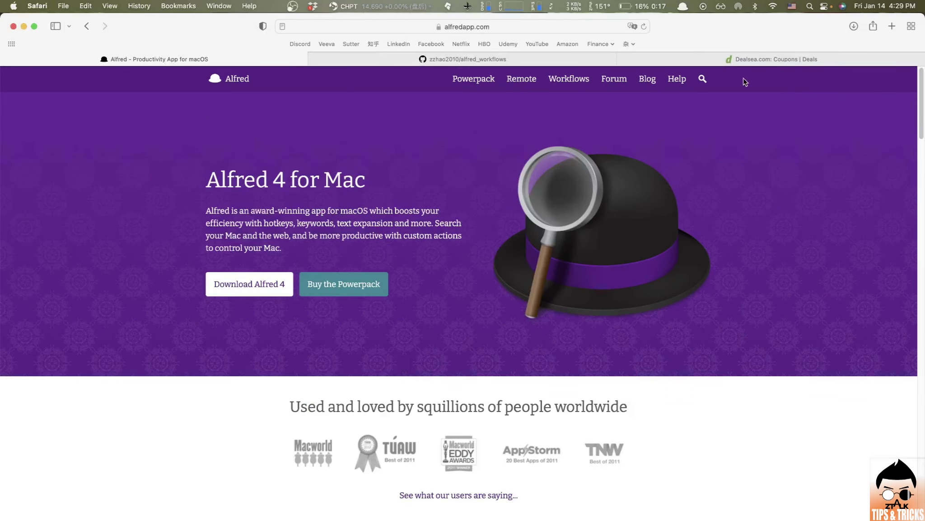
# - Paste a Fakeum-generated fake email, from 'fake email', into Dealsea's Username or Email field
pyautogui.click(755, 60)
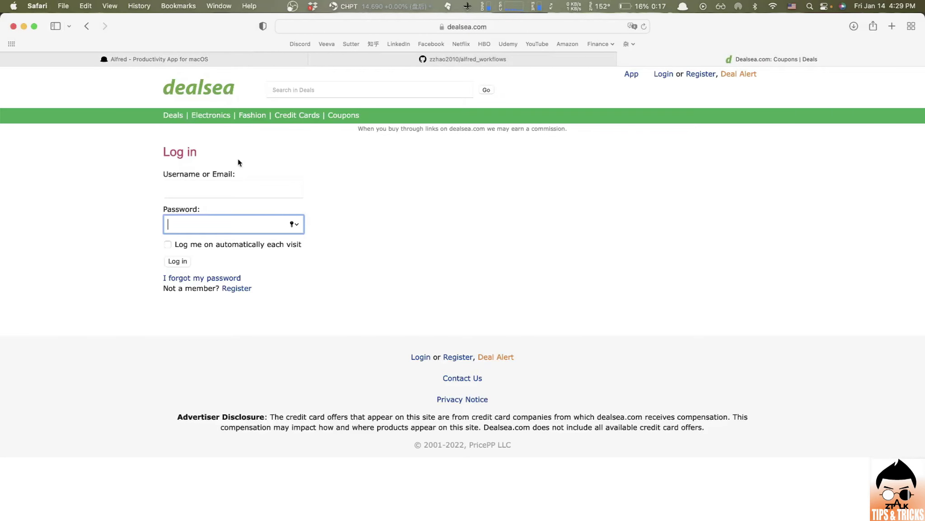
pyautogui.click(204, 195)
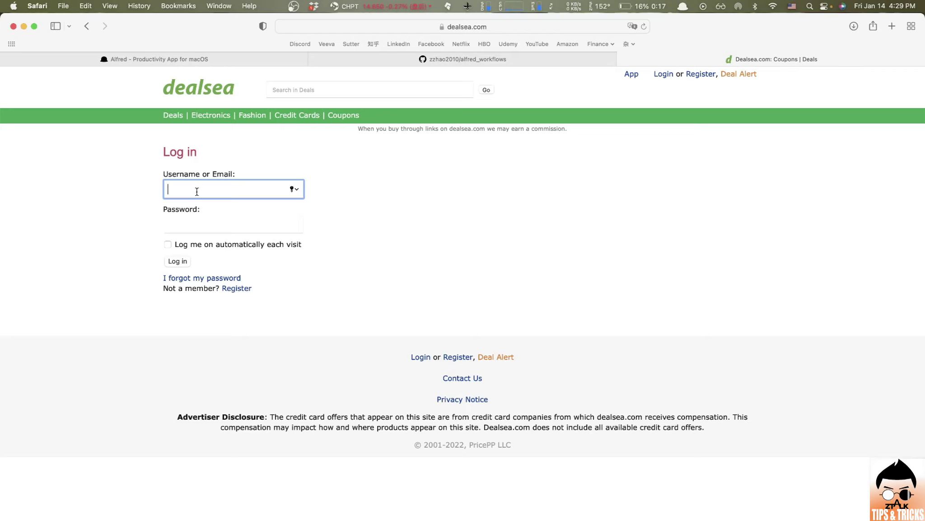
pyautogui.hotkey('alt', 'space')
pyautogui.write('fake')
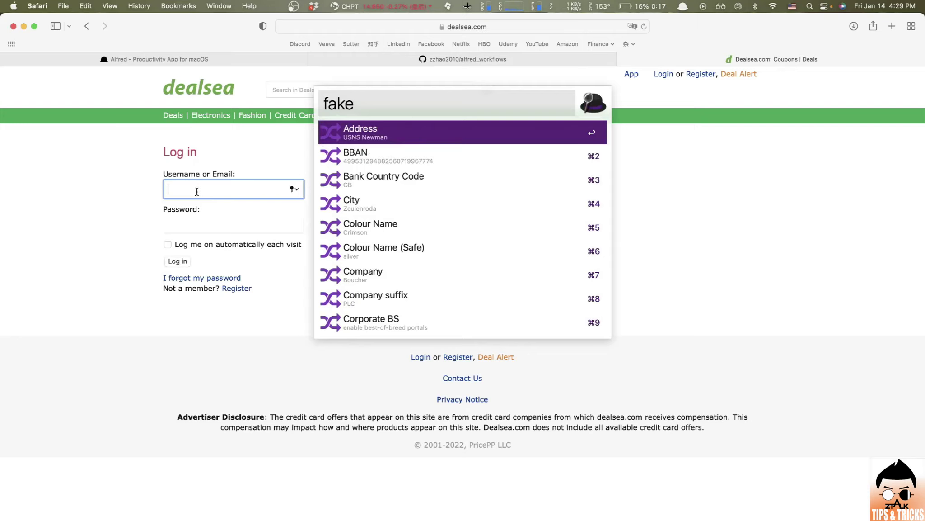
pyautogui.write(' email')
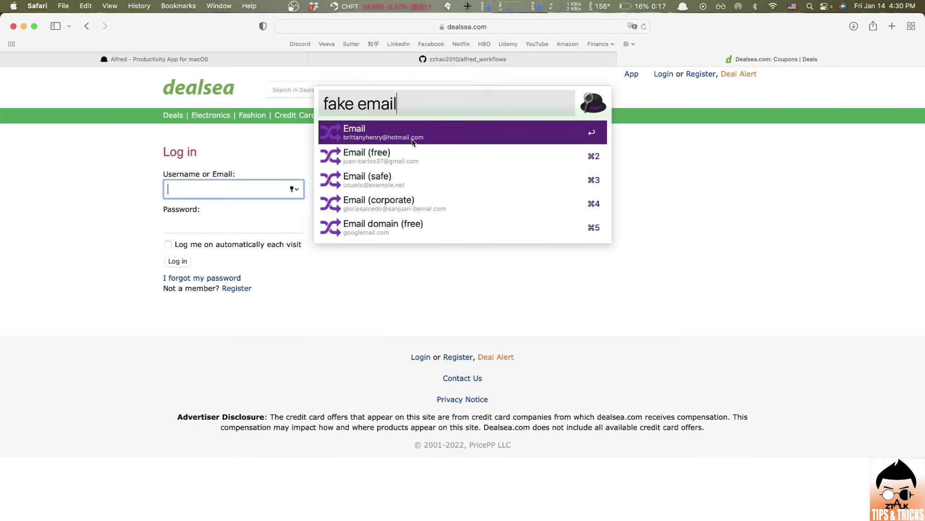
pyautogui.click(412, 142)
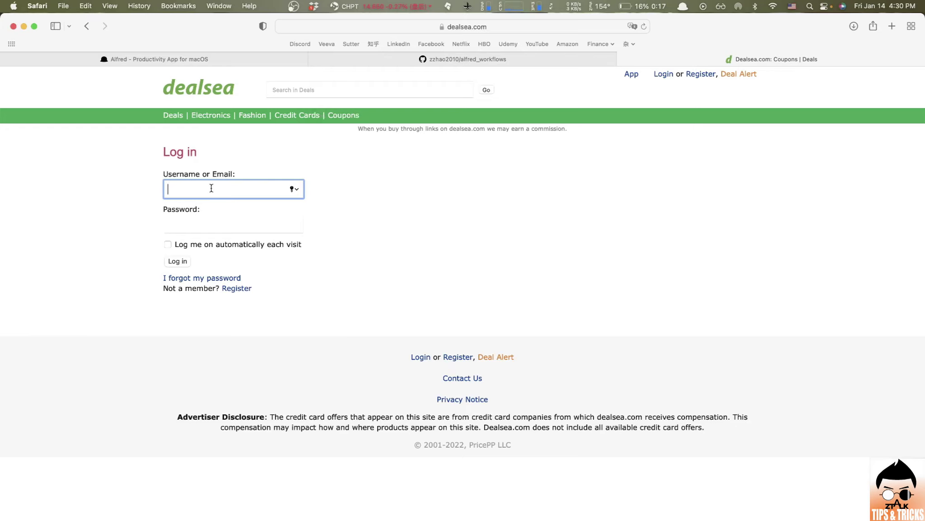
pyautogui.press('super+v')
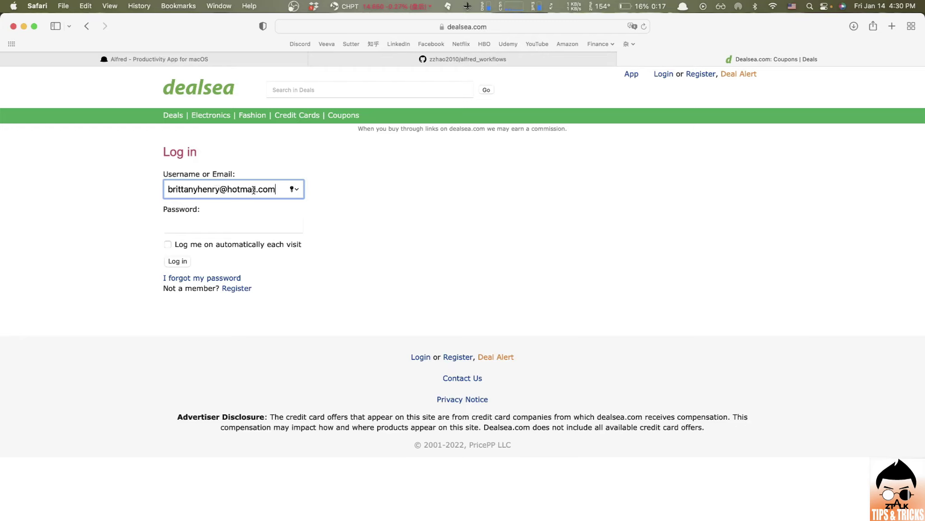
# - Fill Dealsea's Password field with a Fakeum 'Password (not secure!!)' value, then select the username text
pyautogui.click(235, 228)
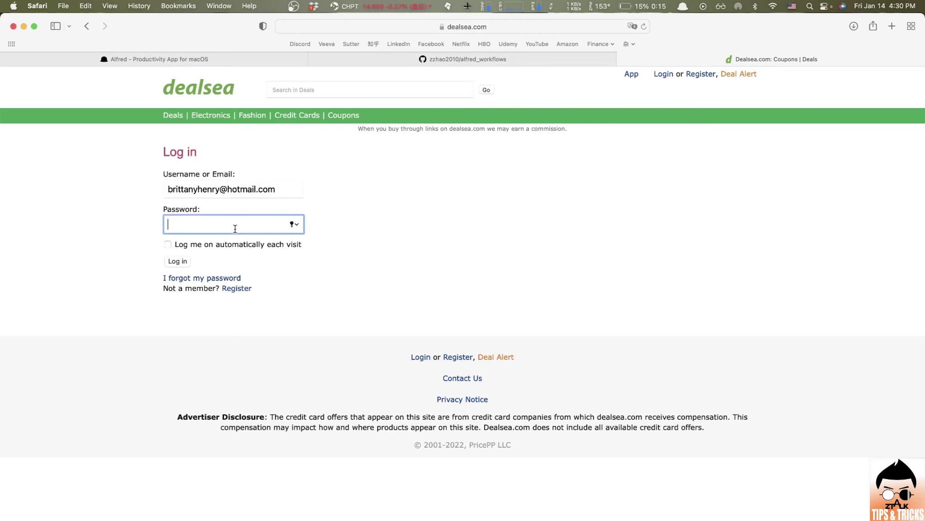
pyautogui.hotkey('alt', 'space')
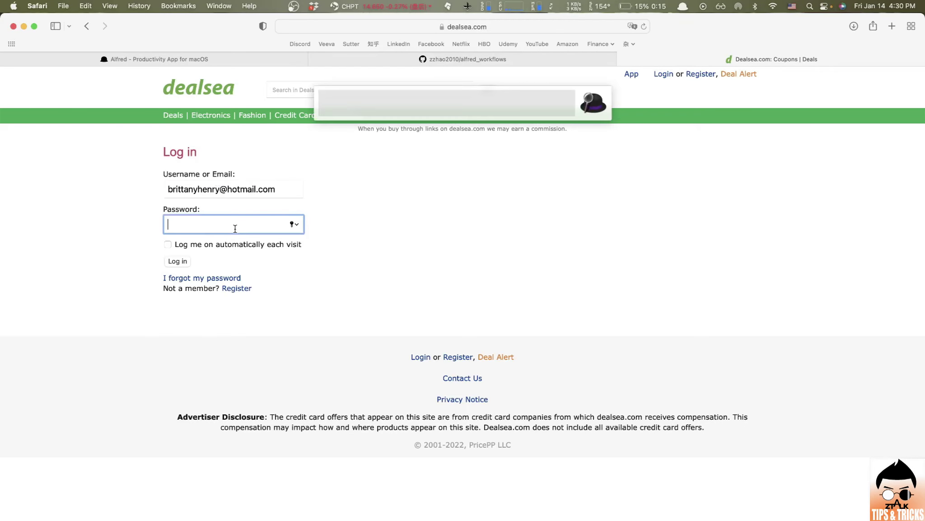
pyautogui.write('fake p')
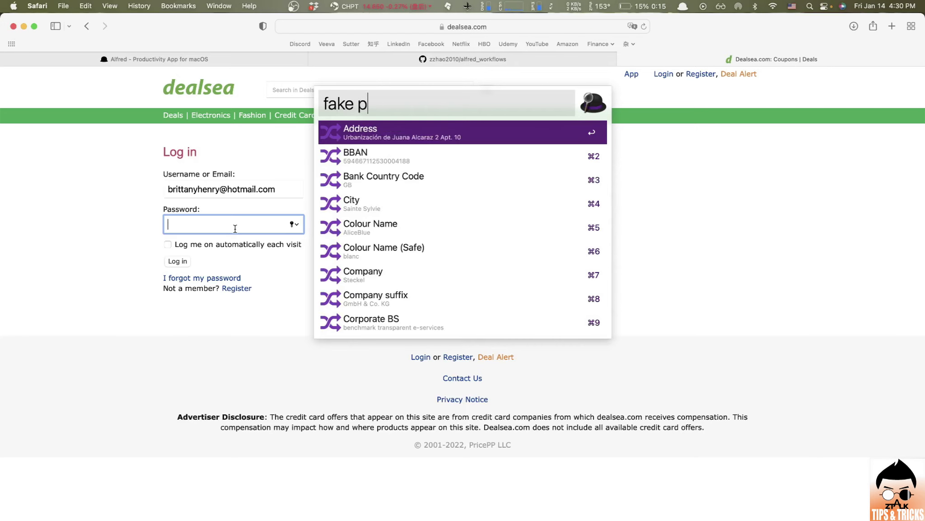
pyautogui.write('asswor')
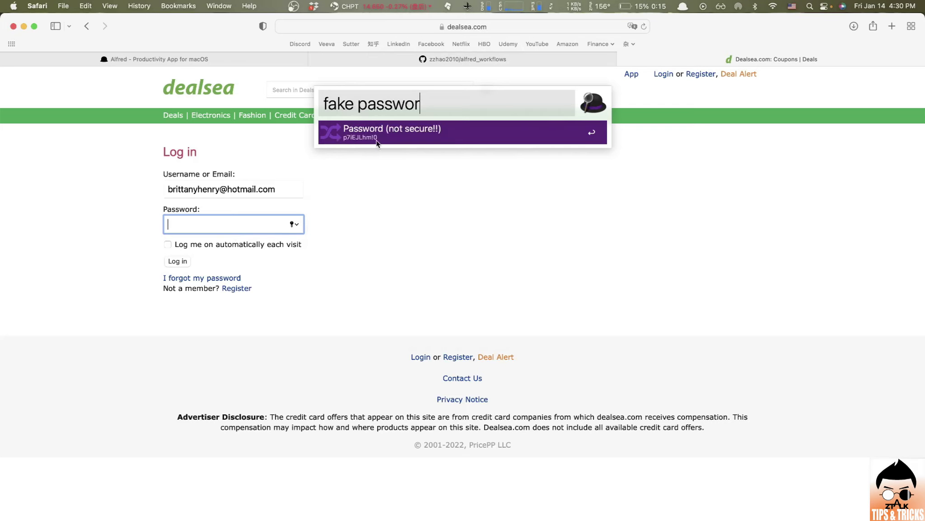
pyautogui.press('Return')
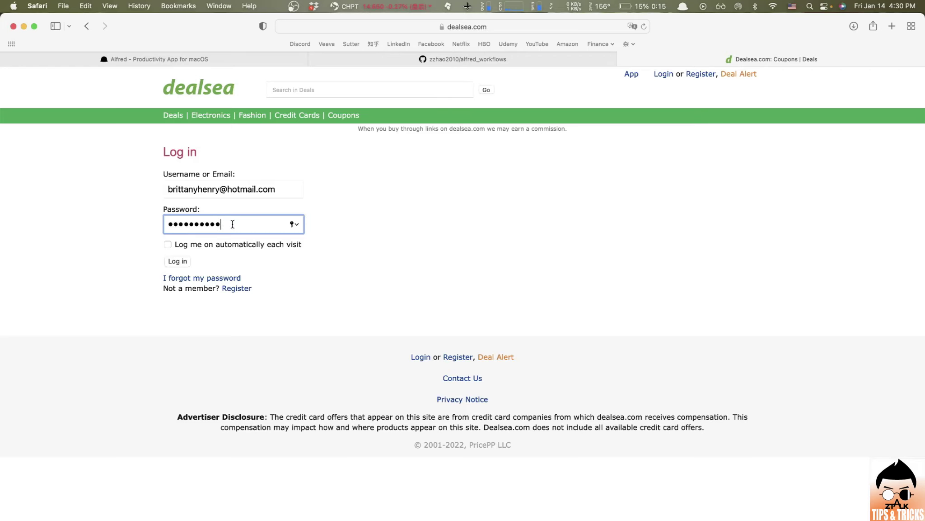
pyautogui.doubleClick(276, 189)
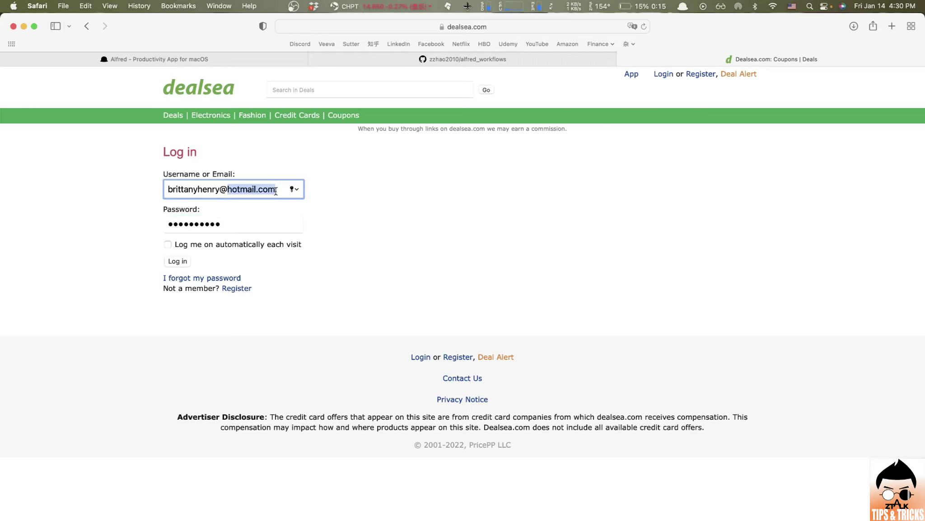
# - Clear the username field and browse Fakeum's 'fake' data types such as City, Company and Company suffix
pyautogui.press('super+a')
pyautogui.press('BackSpace')
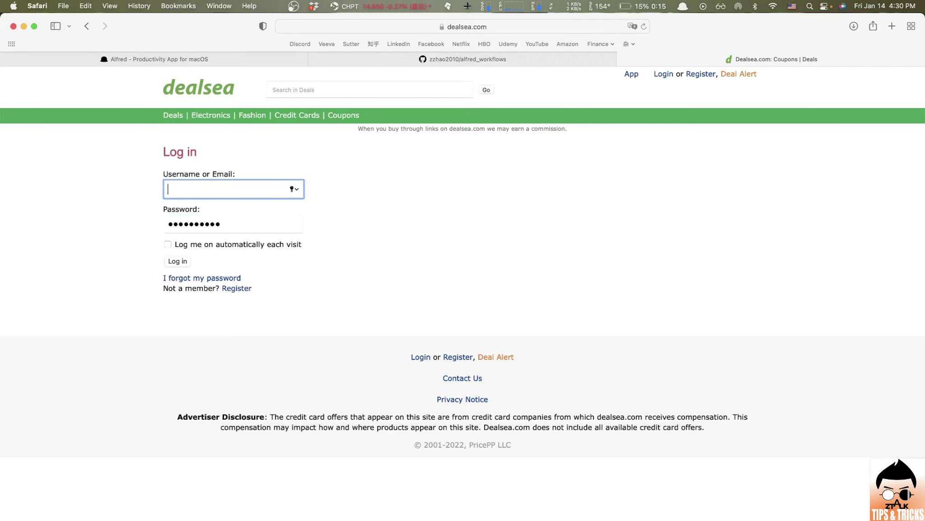
pyautogui.hotkey('alt', 'space')
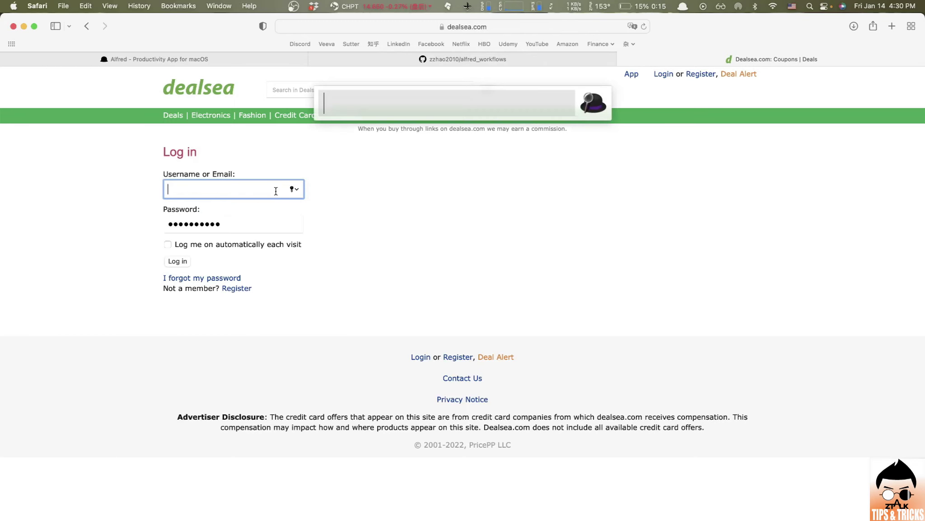
pyautogui.write('fake')
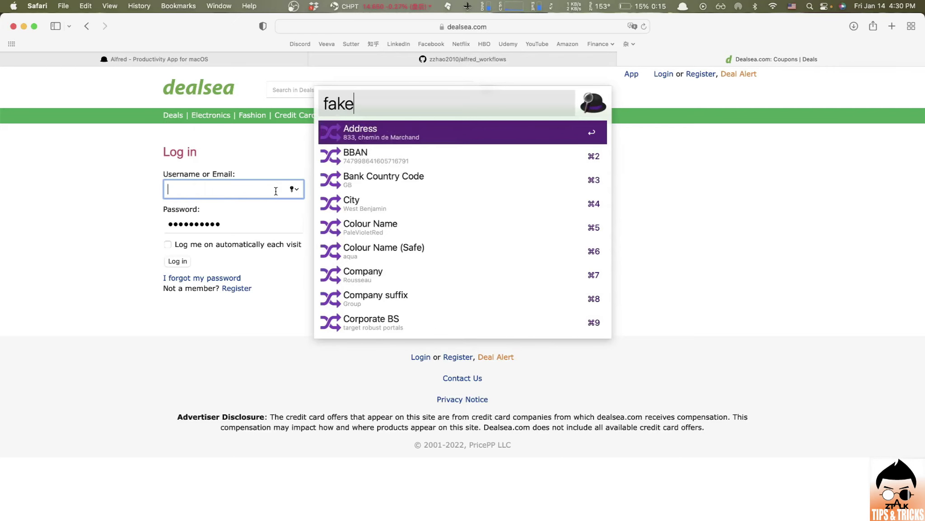
pyautogui.press('Down')
pyautogui.press('Down')
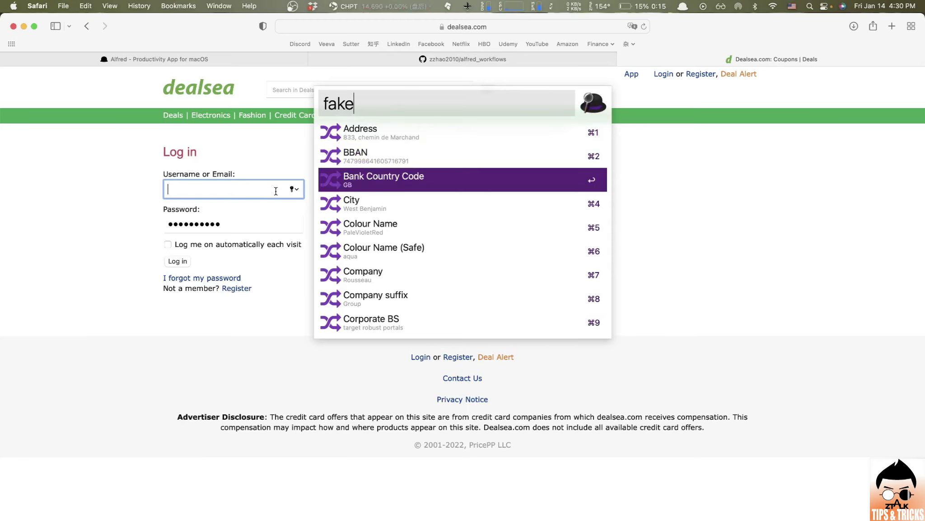
pyautogui.press('Down')
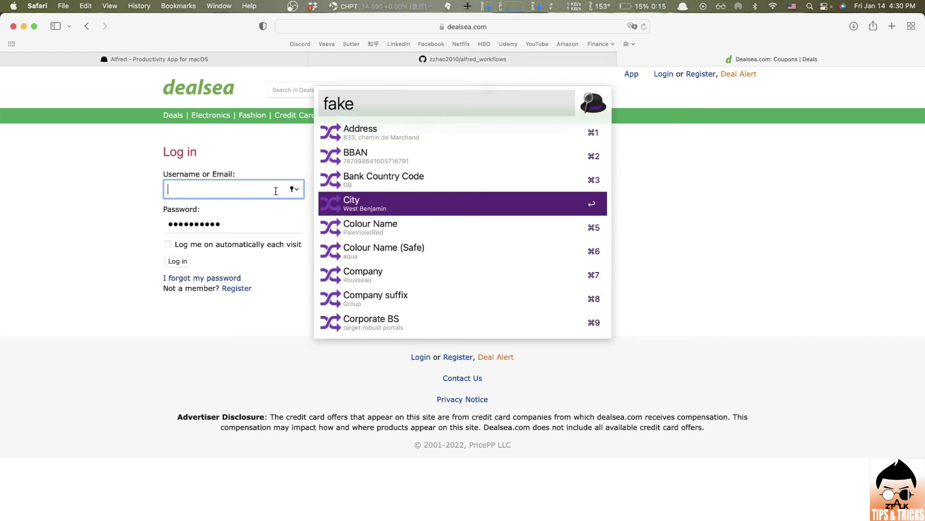
pyautogui.press('Down')
pyautogui.press('Down')
pyautogui.press('Down')
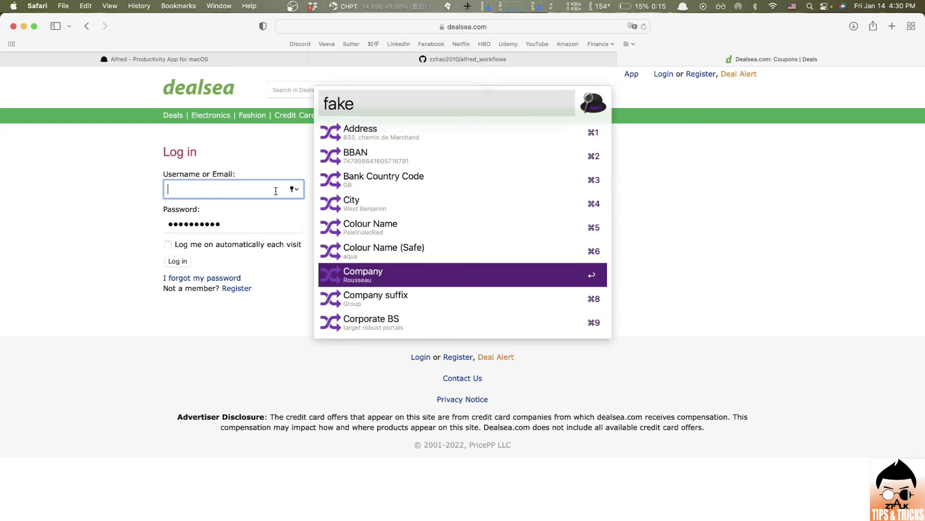
pyautogui.press('Down')
pyautogui.press('Up')
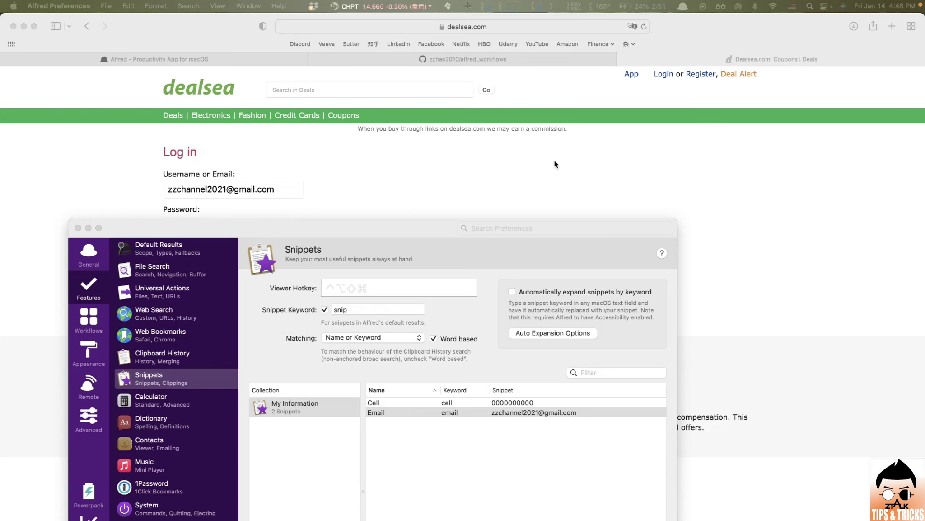
# - Show the alfred_workflows GitHub repository, then bring Alfred's Snippets preferences back in front
pyautogui.click(471, 62)
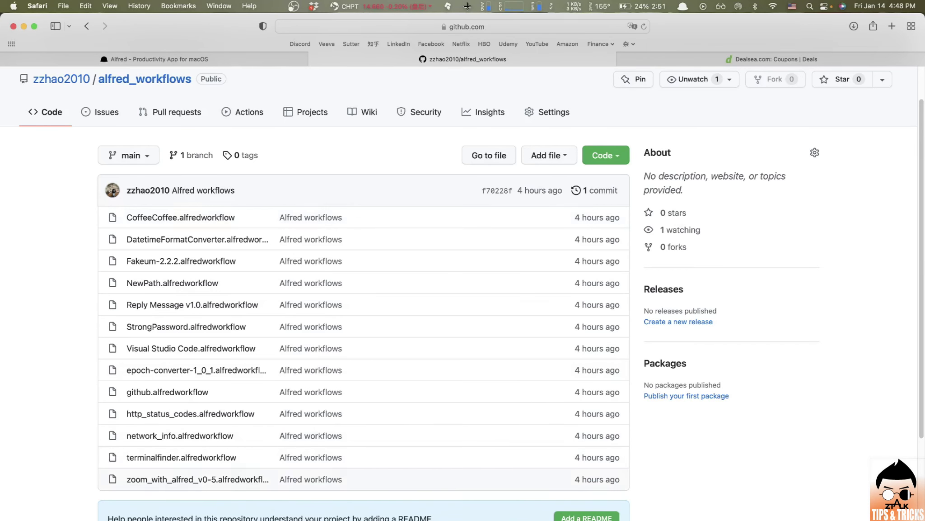
pyautogui.press('super+comma')
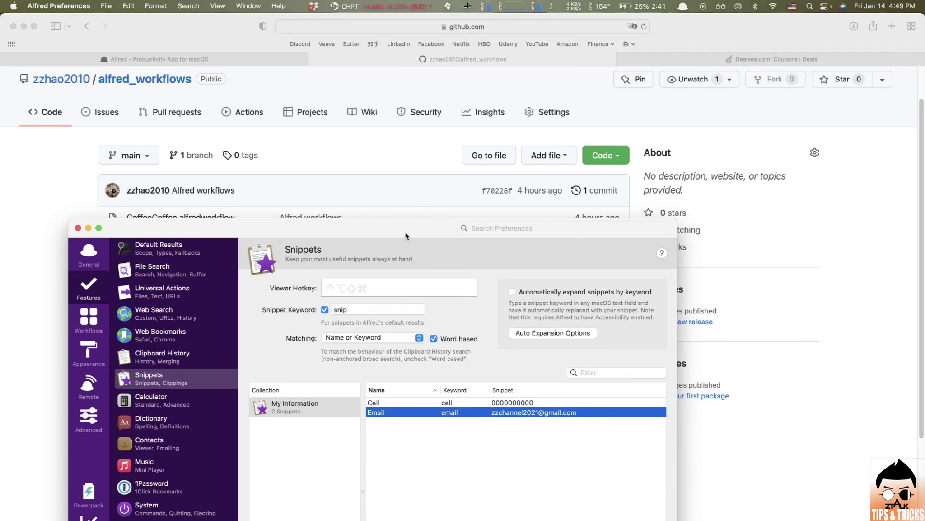
# - Review the Cell and Email snippets in My Information, raise the window, and return to Safari
pyautogui.click(316, 403)
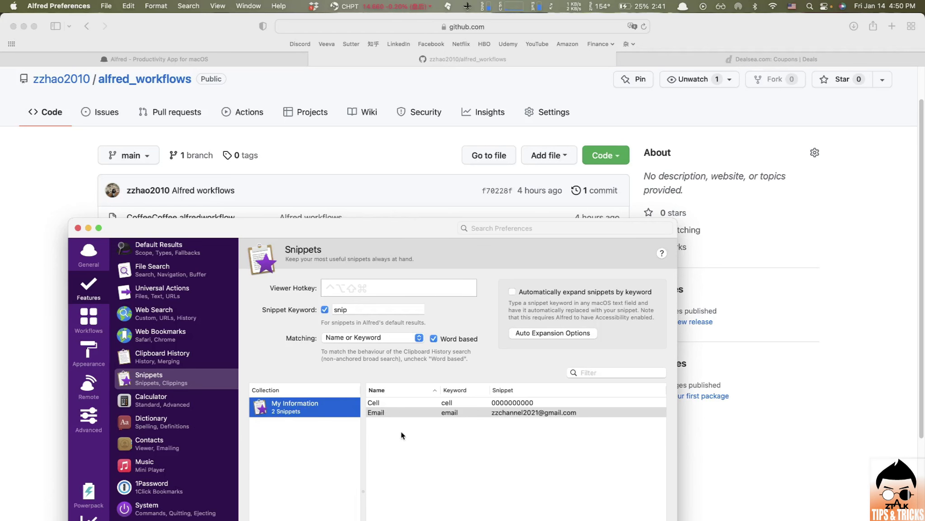
pyautogui.click(413, 403)
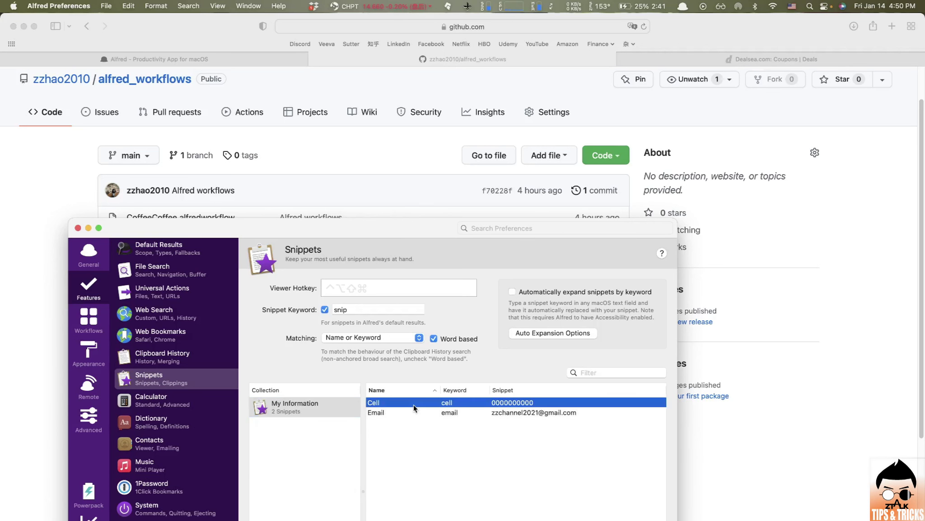
pyautogui.press('Down')
pyautogui.press('Up')
pyautogui.moveTo(420, 226); pyautogui.dragTo(423, 70)
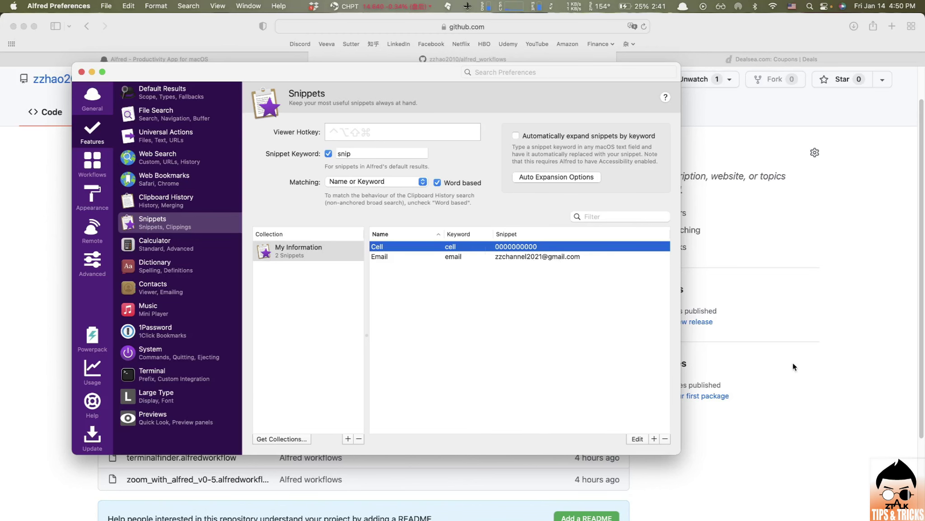
pyautogui.click(870, 254)
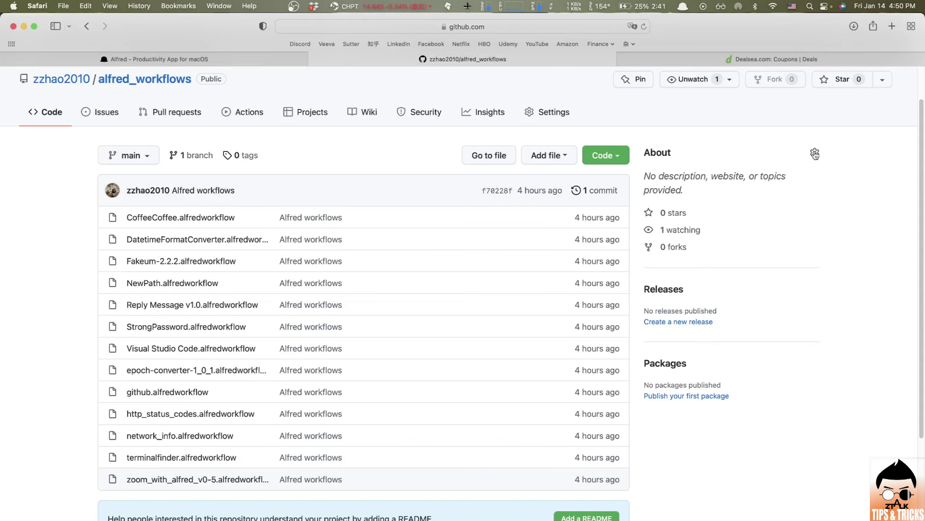
# - Switch to the Dealsea login page and empty the username field
pyautogui.click(774, 56)
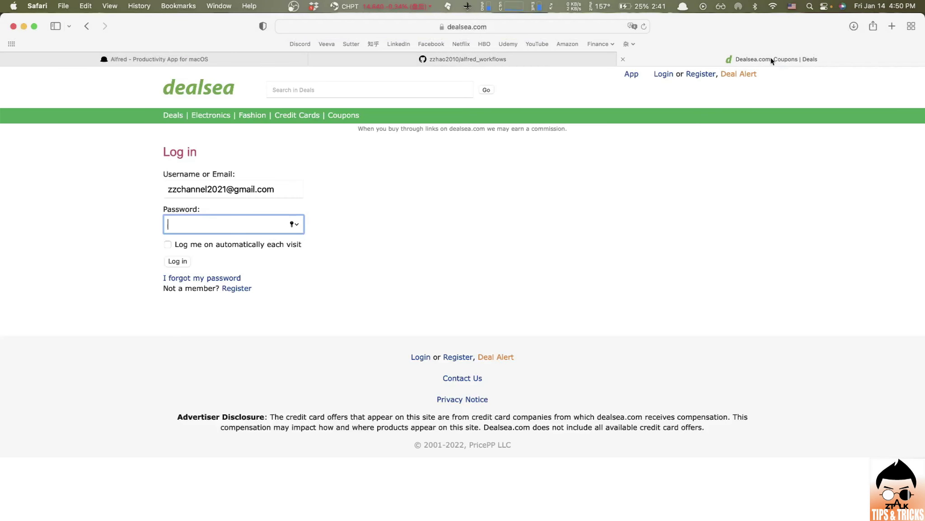
pyautogui.doubleClick(247, 191)
pyautogui.press('super+a')
pyautogui.press('super+c')
pyautogui.press('BackSpace')
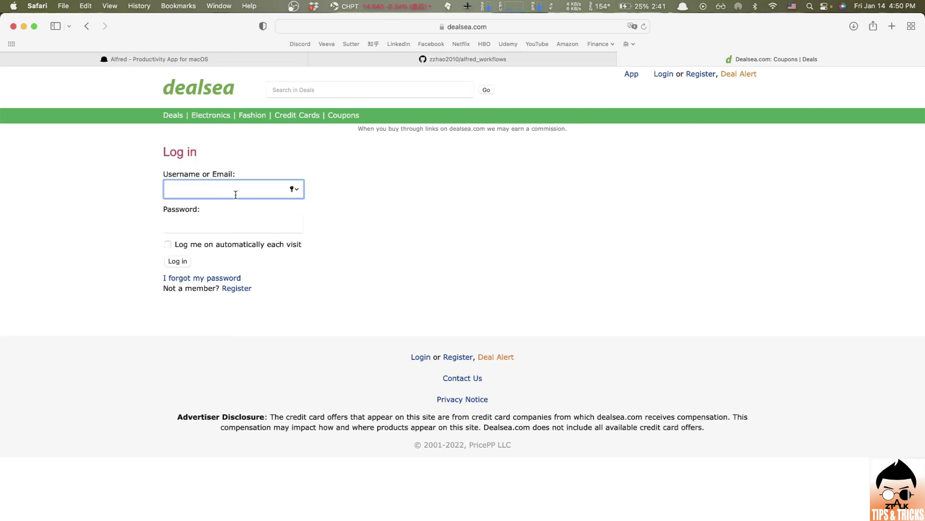
# - Reopen Alfred Preferences on the Snippets page by searching 'al' in Alfred
pyautogui.hotkey('alt', 'space')
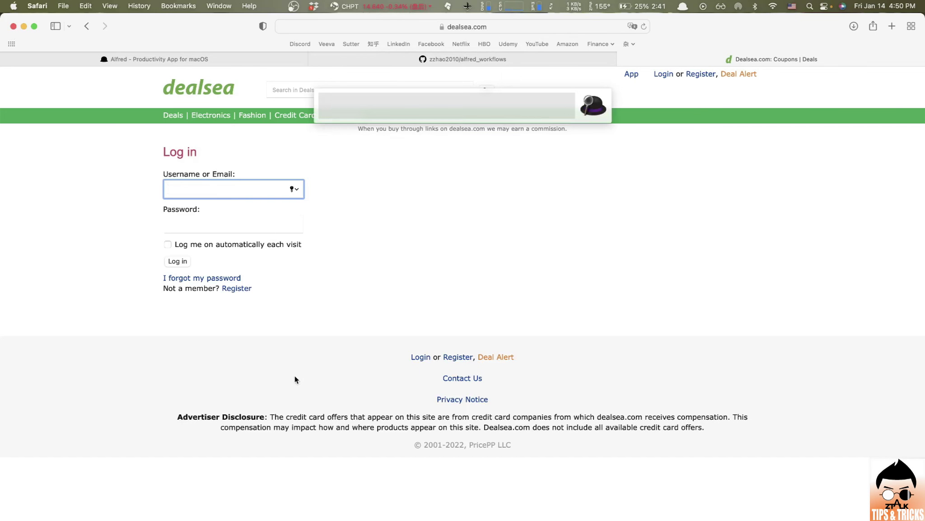
pyautogui.write('al')
pyautogui.press('Return')
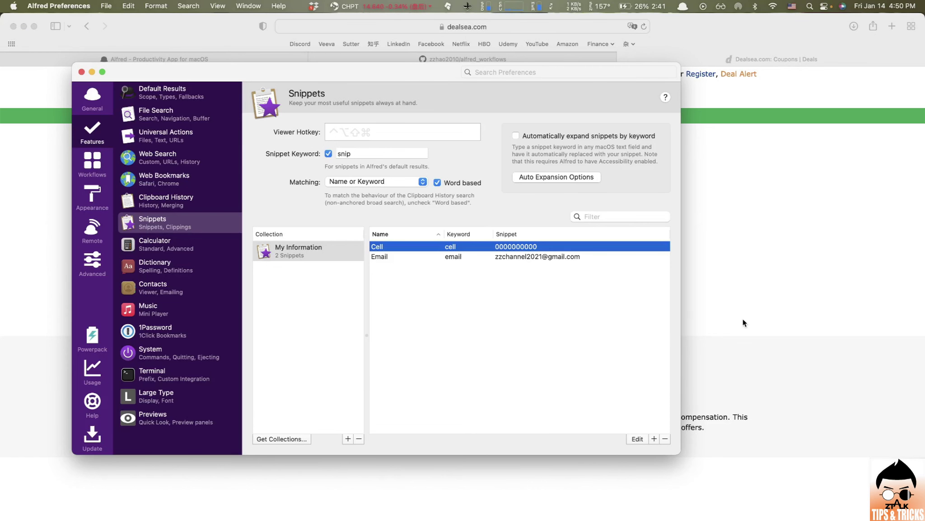
# - Close Preferences and insert the My Information Email snippet into the username field via the snippet viewer
pyautogui.press('super+w')
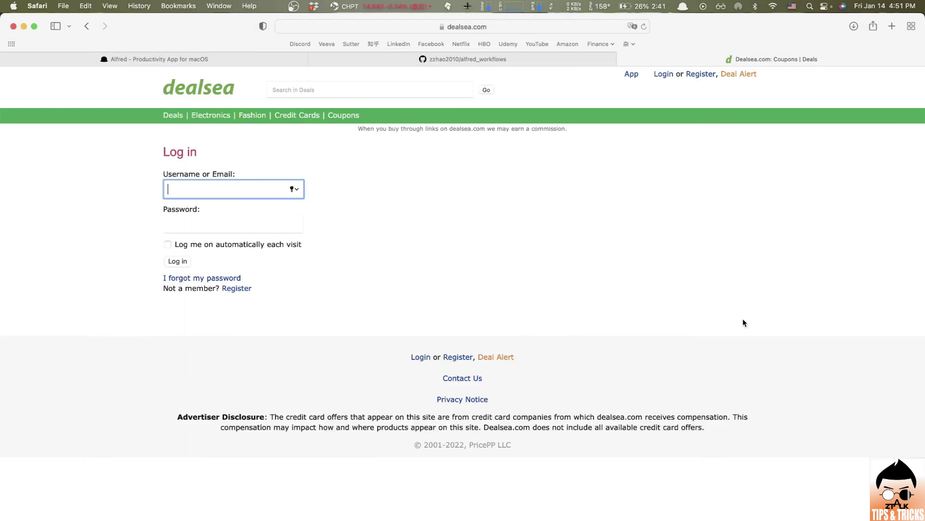
pyautogui.press('alt+super+s')
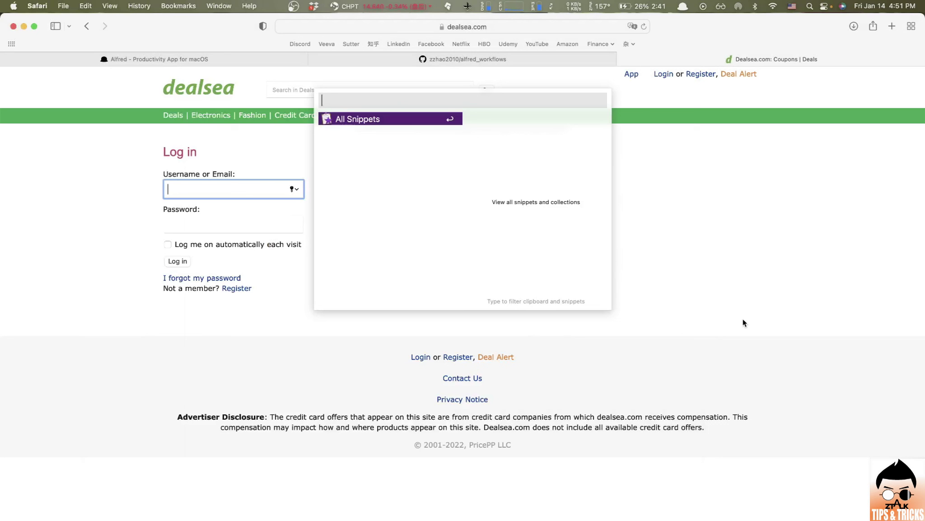
pyautogui.press('Return')
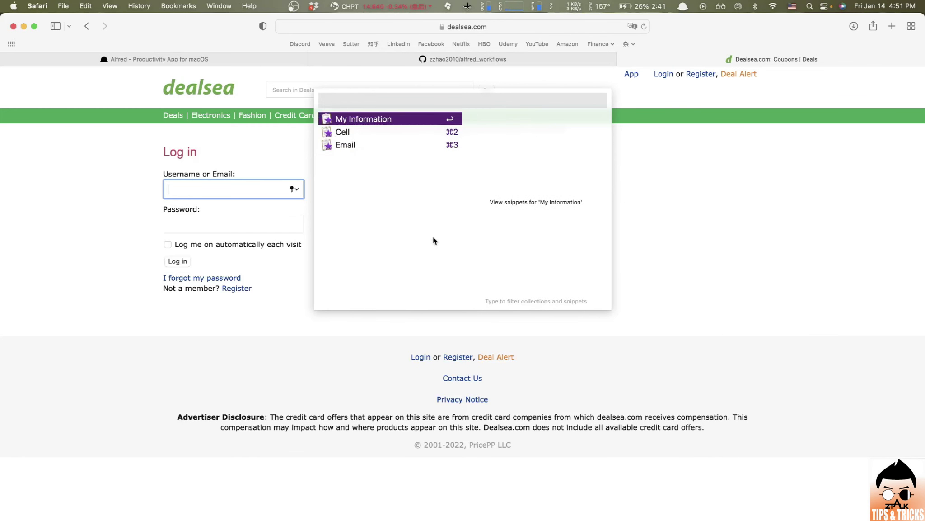
pyautogui.click(361, 145)
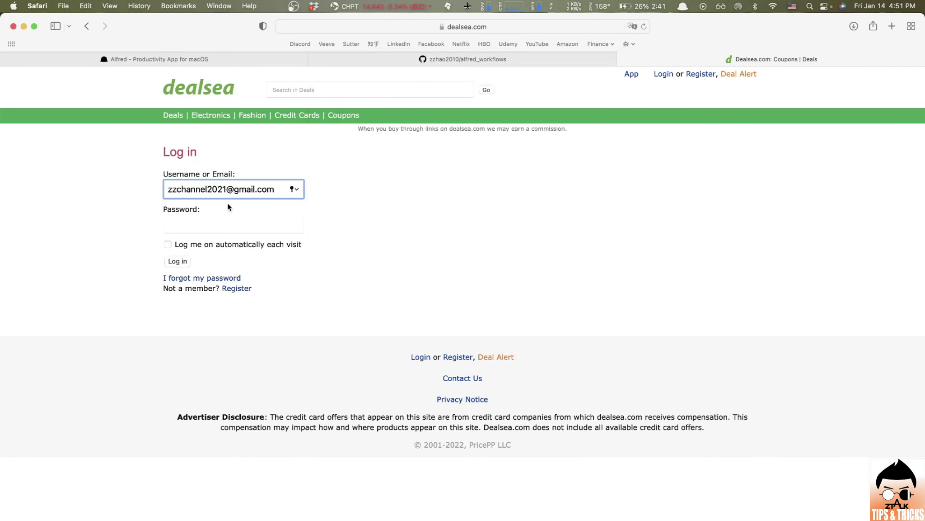